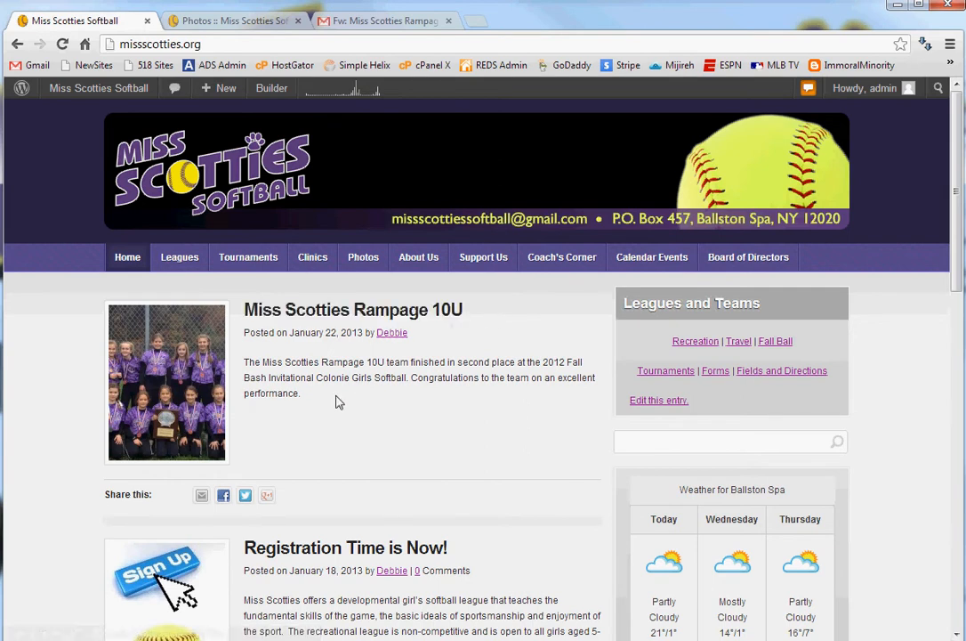
Step: Open the existing "Miss Scotties Rampage 10U" post and examine its text, captioned team photo and the enlarged image
drag(358, 398, 251, 362)
click(372, 432)
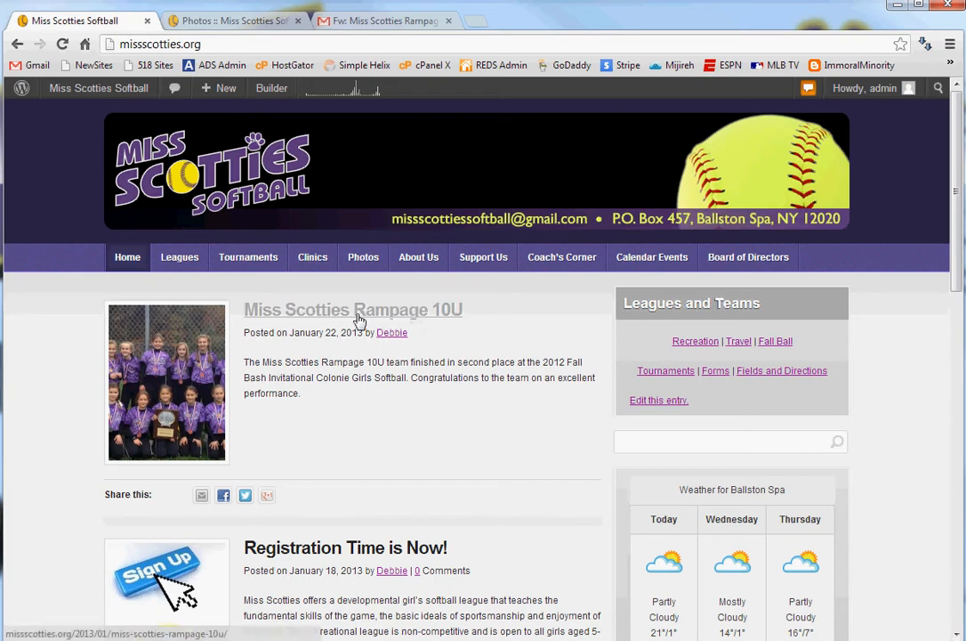
click(414, 312)
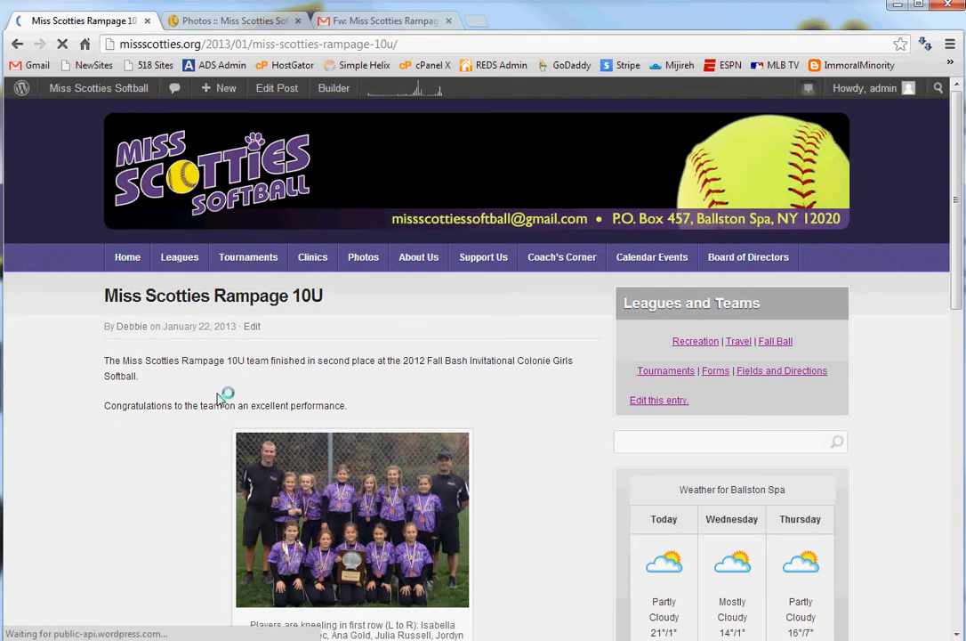
scroll(374, 436, down, 1)
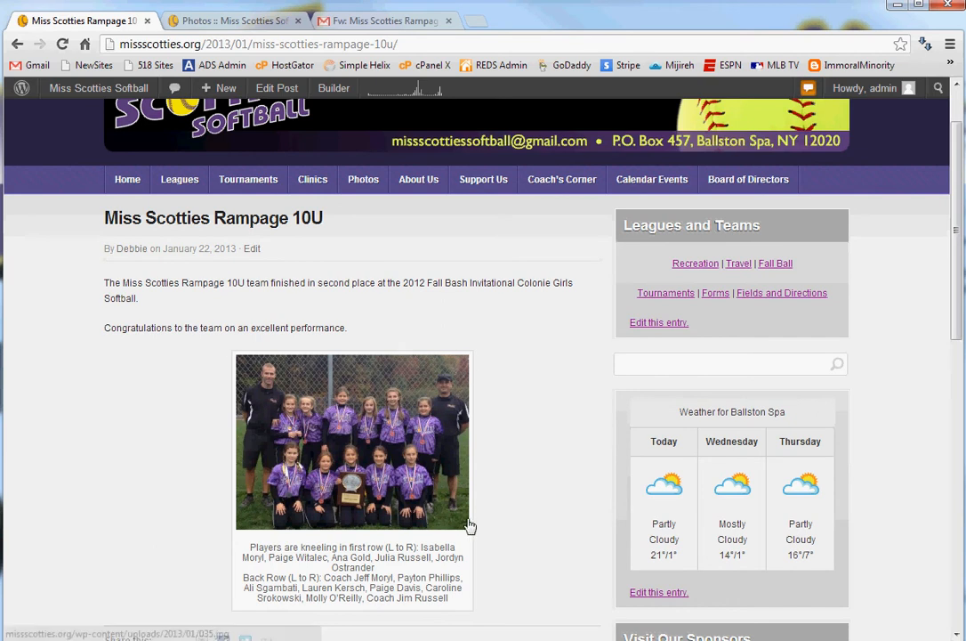
scroll(488, 517, down, 1)
drag(454, 526, 469, 445)
click(518, 421)
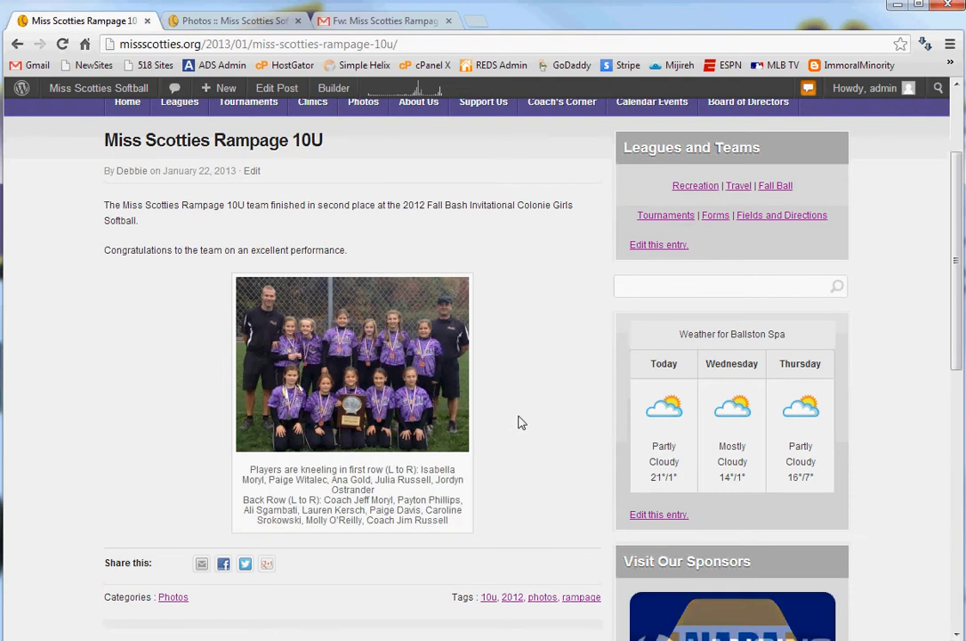
scroll(522, 423, up, 1)
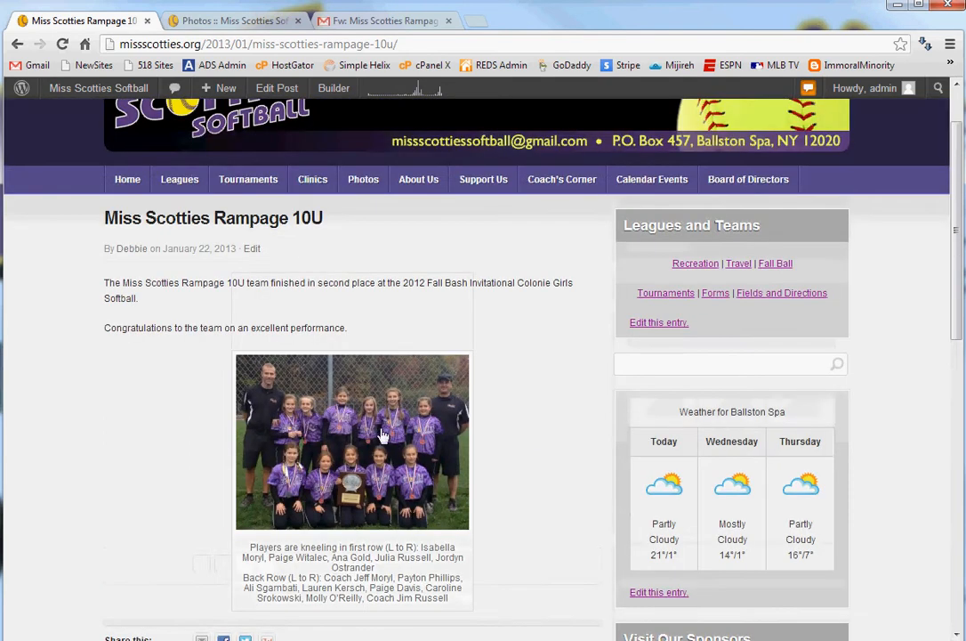
click(381, 433)
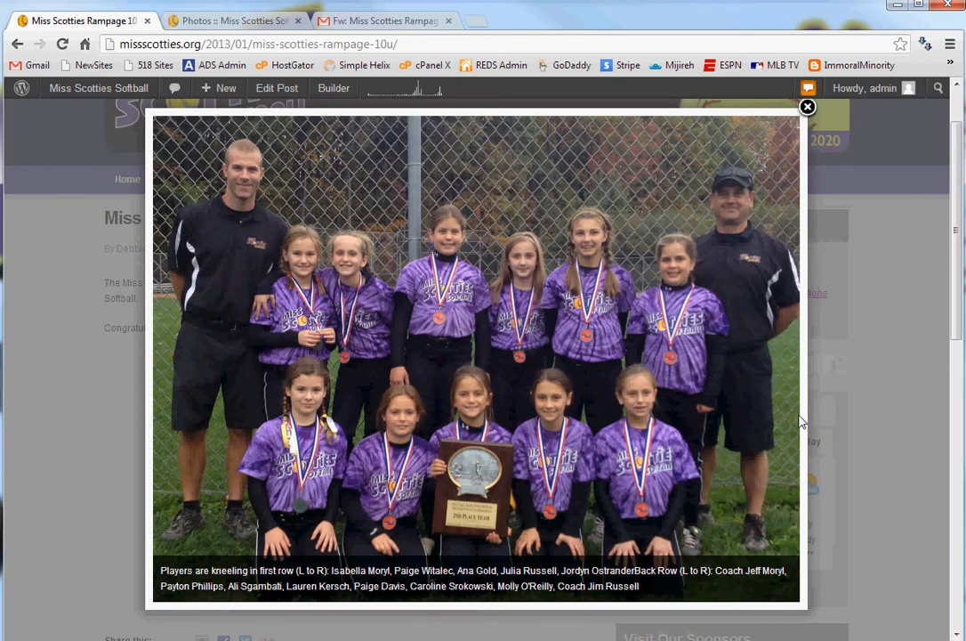
click(685, 102)
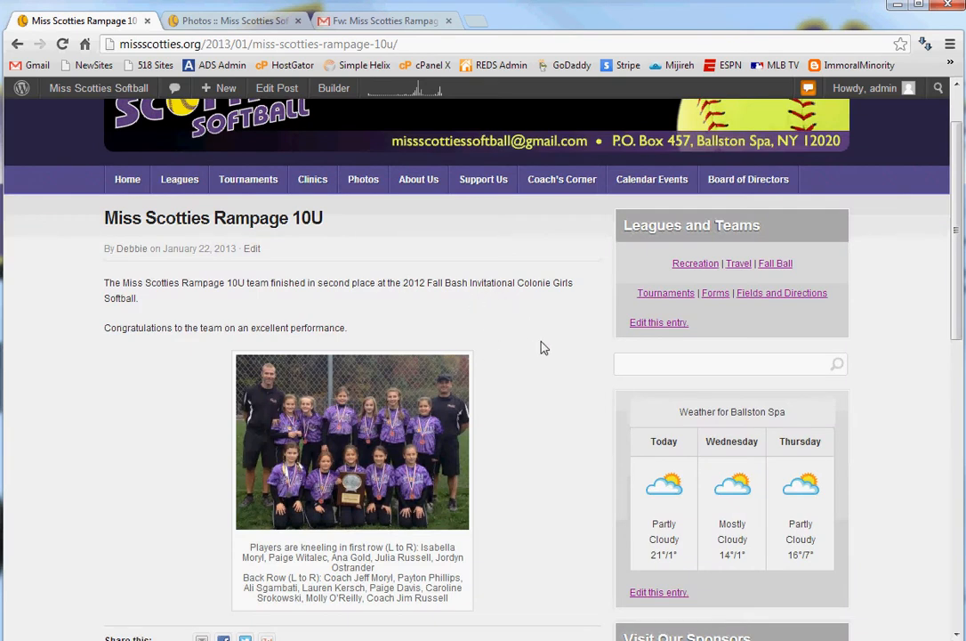
Step: Start a new post and check the Rampage photo email in Gmail for the post's details
scroll(554, 338, up, 1)
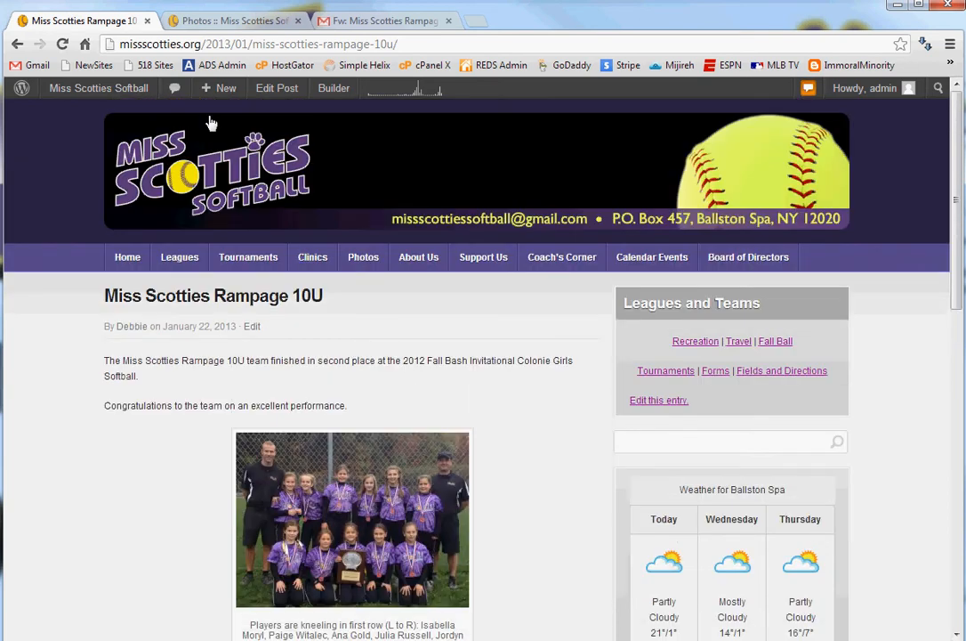
mouse_move(214, 89)
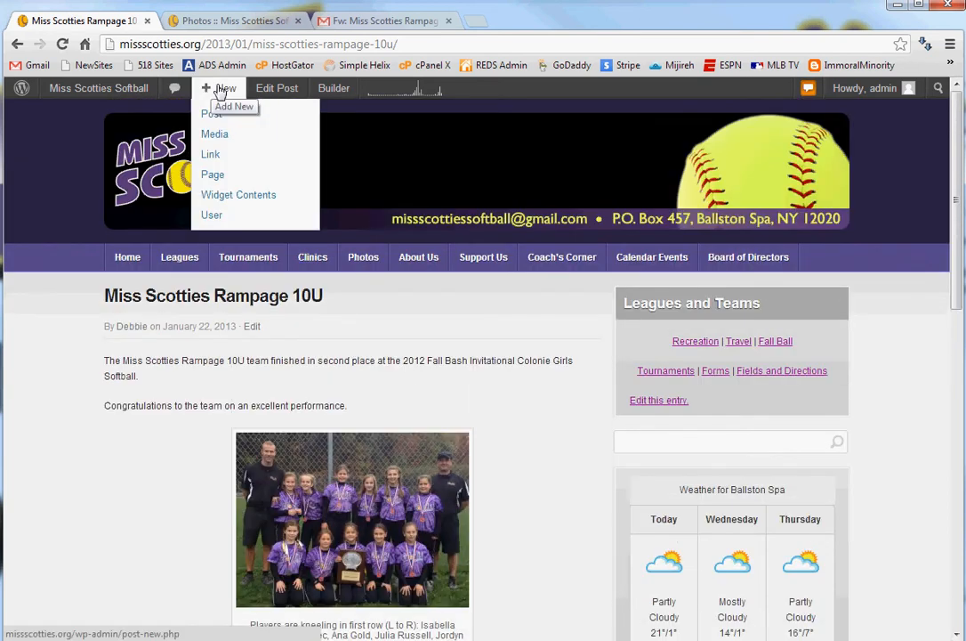
click(212, 115)
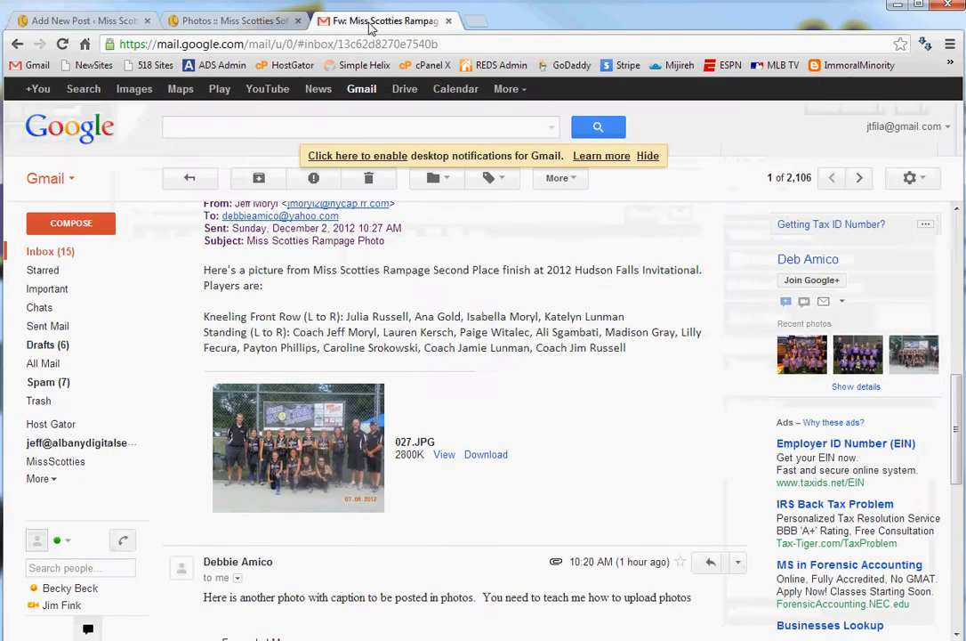
click(323, 21)
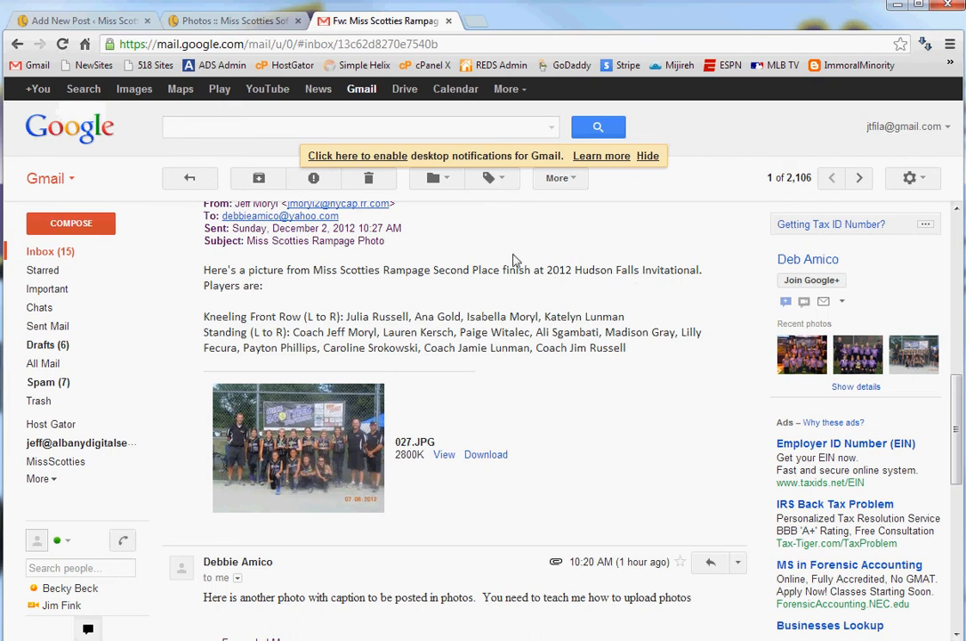
click(254, 20)
click(80, 20)
Step: Title the new post "Rampage Finishes Second in Hudson Falls"
click(311, 162)
text(Rampage)
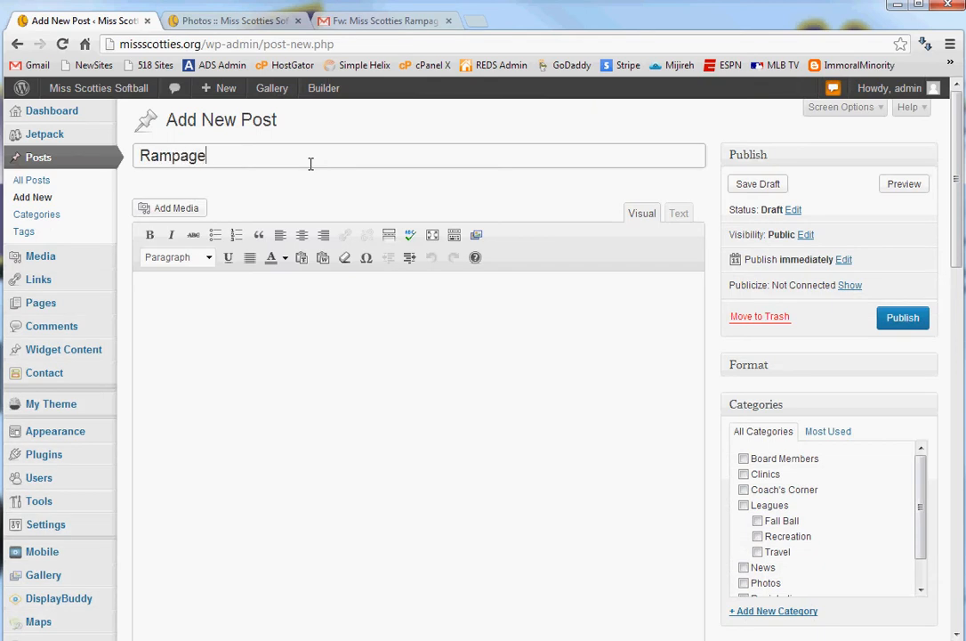
text( Finishes Secone)
text(n Hiu)
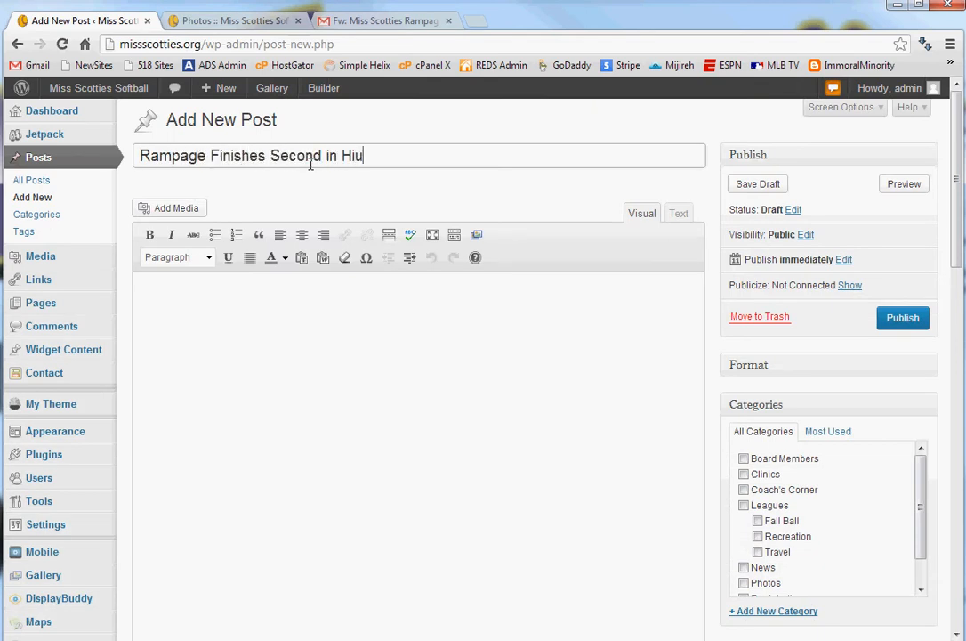
key(BackSpace)
key(BackSpace)
text(udson Falls)
Step: Copy "Miss Scotties Rampage Second Place finish at 2012 Hudson Falls Invitational." from the Gmail message into the post body
click(364, 330)
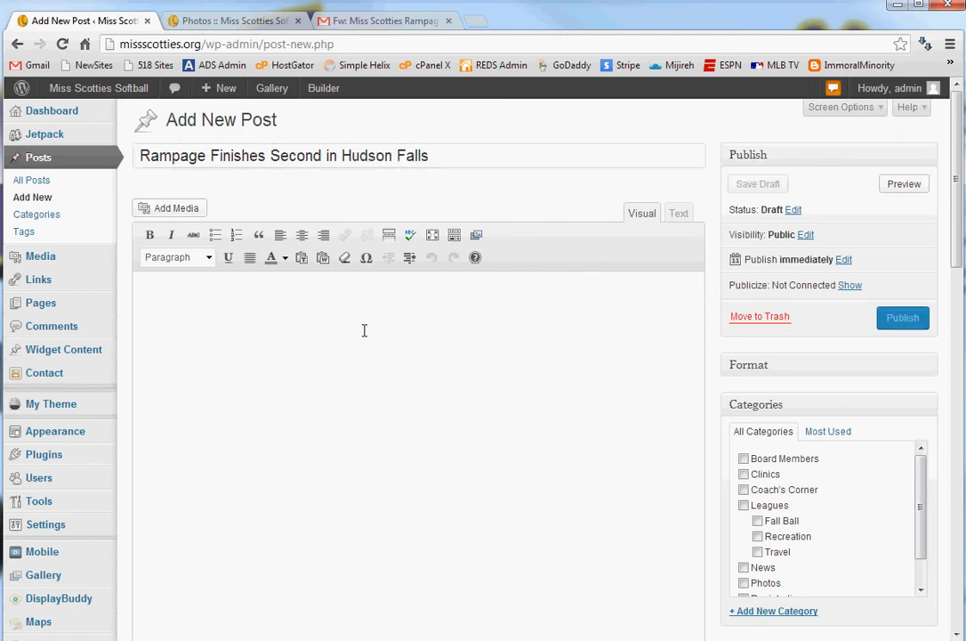
click(325, 20)
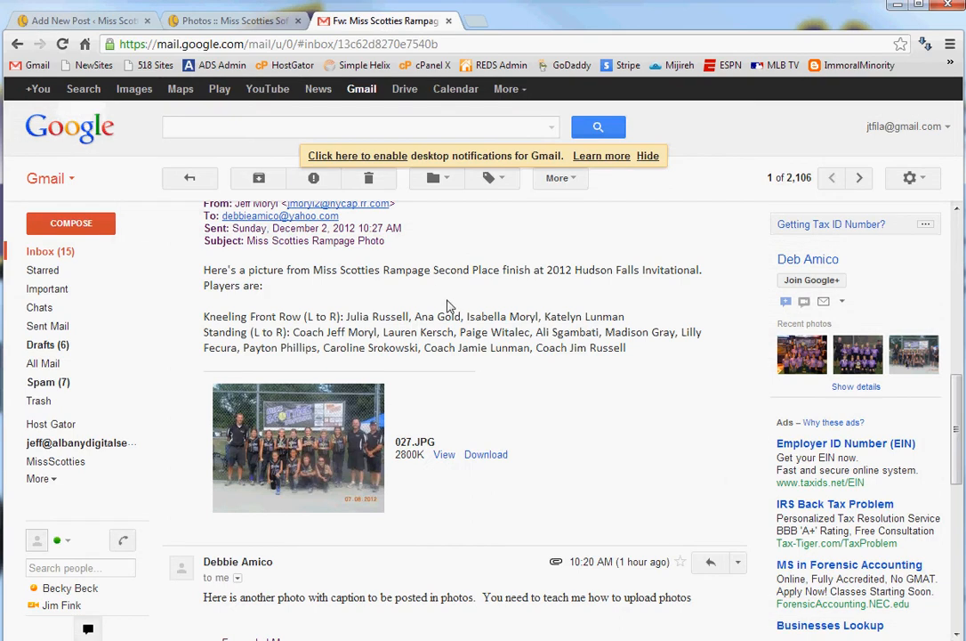
drag(706, 270, 313, 270)
key(ctrl+c)
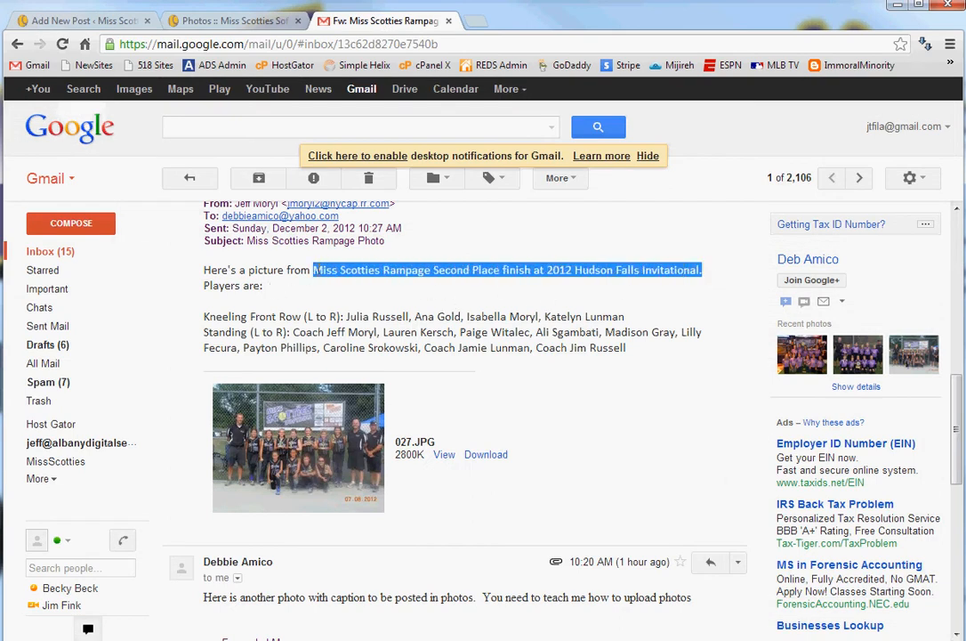
click(120, 22)
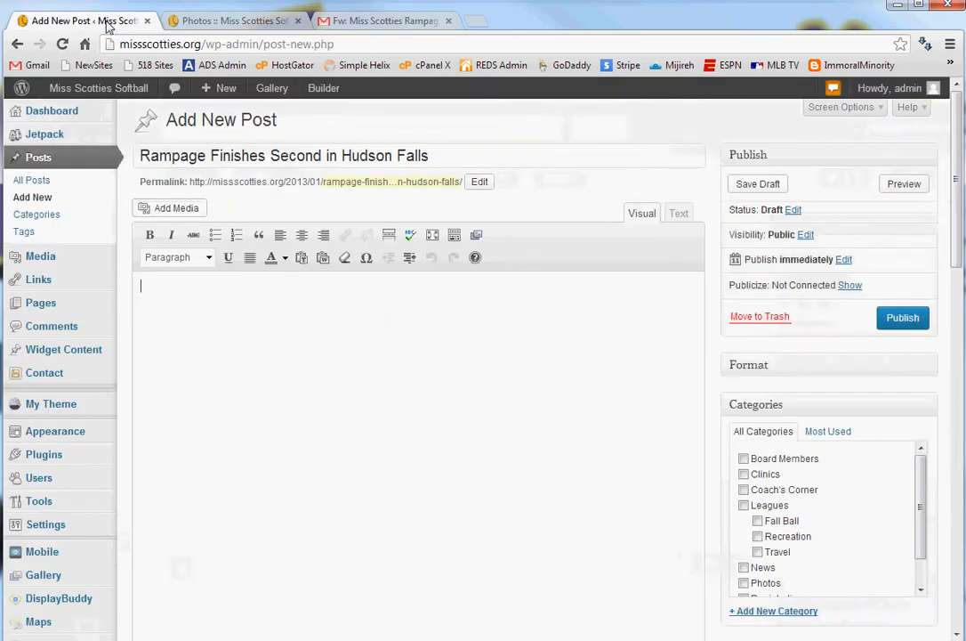
key(ctrl+v)
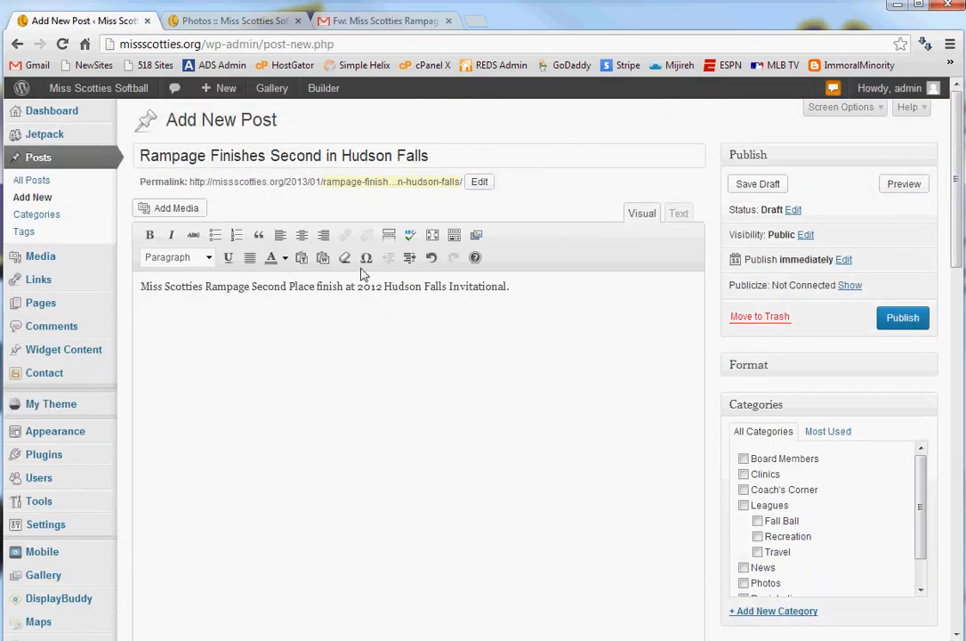
Step: Reword the post body to "Miss Scotties Rampage finished in second place at the 2012 Hudson Falls Invitational. Great team!"
text(finished in )
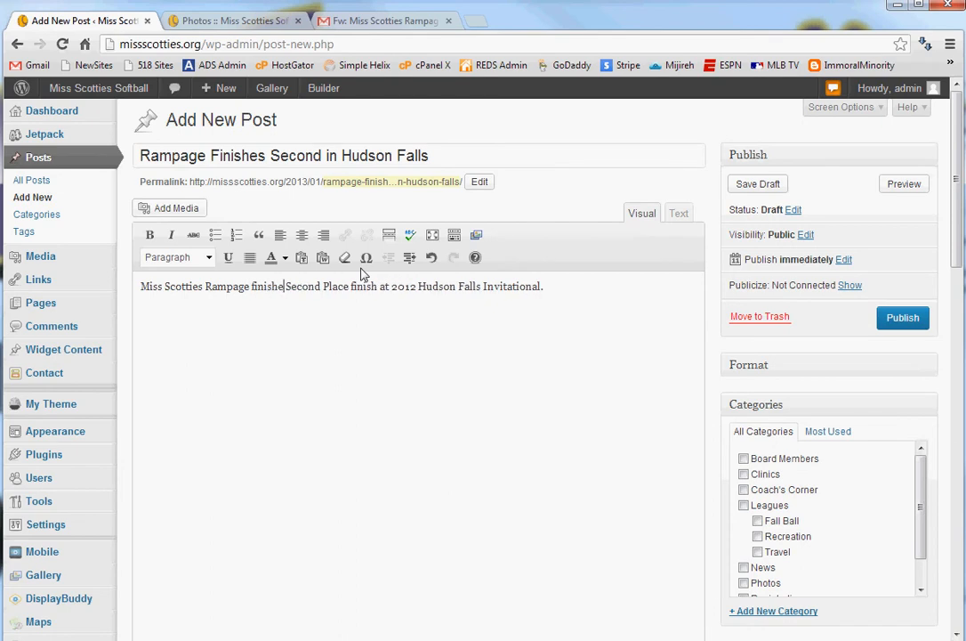
text(second plac)
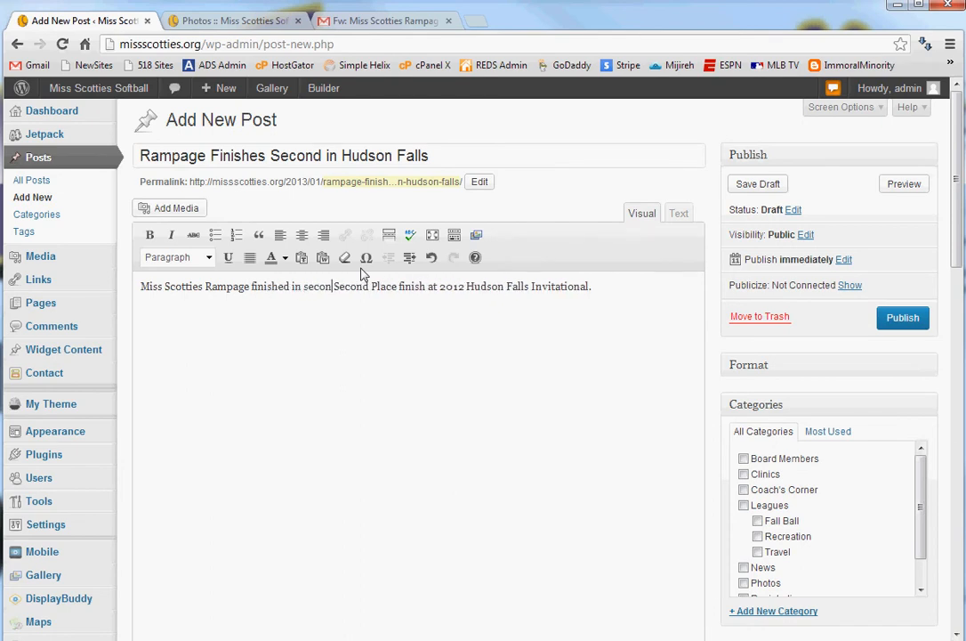
text(e at the 2012)
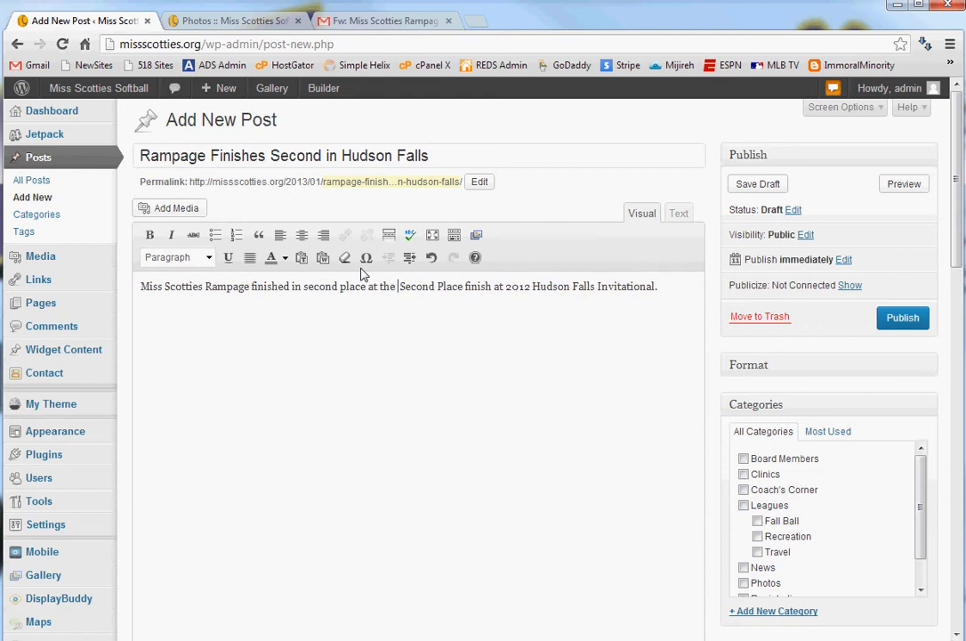
key(Delete)
key(Delete)
key(Delete)
key(Delete)
key(Delete)
key(Delete)
key(Delete)
key(Delete)
key(Delete)
key(Delete)
key(Delete)
key(Delete)
key(Delete)
key(Delete)
key(Delete)
key(Delete)
key(Delete)
key(Delete)
key(Delete)
key(Delete)
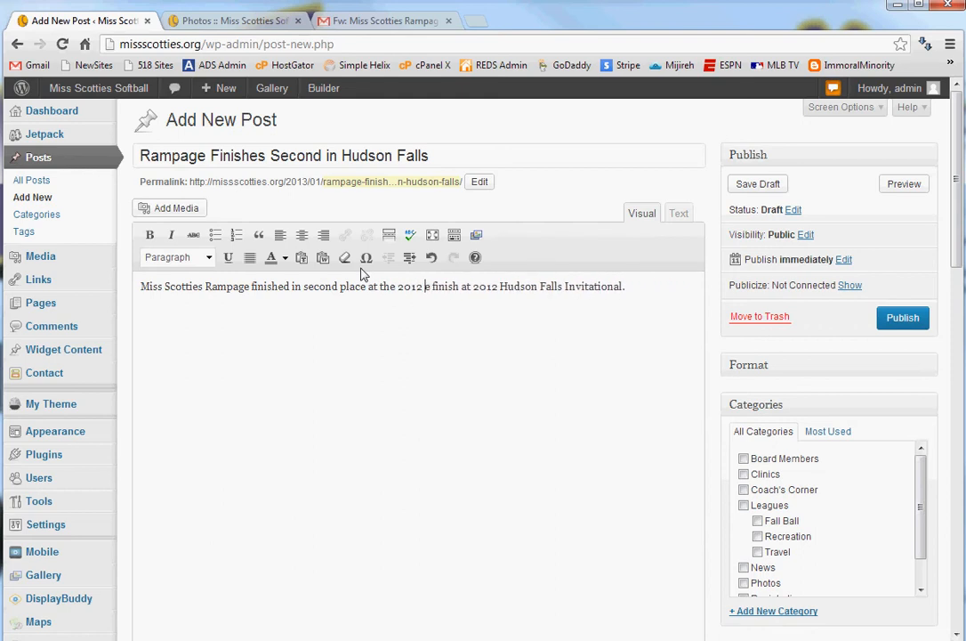
key(Delete)
key(Delete)
key(Delete)
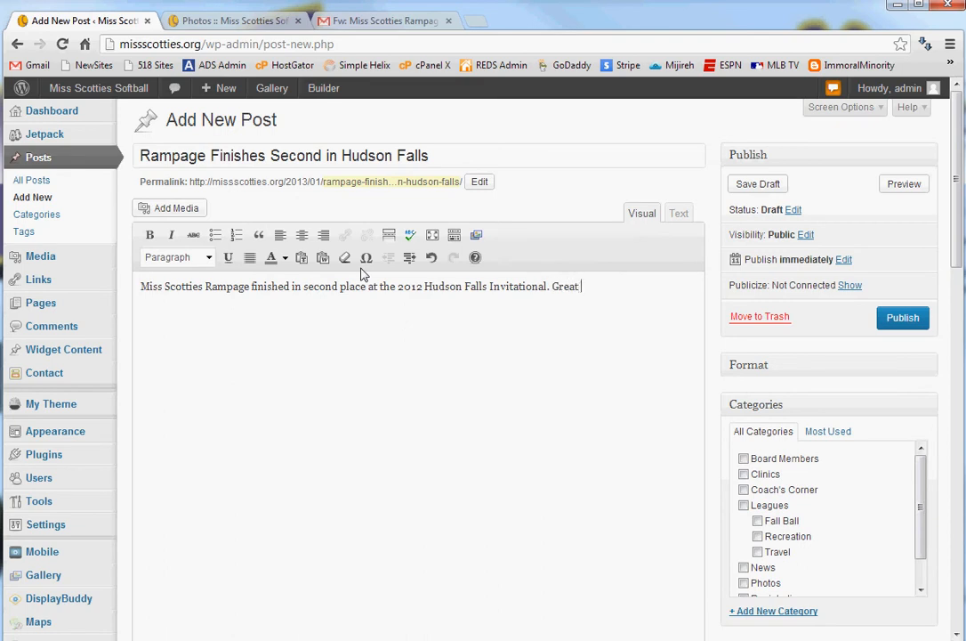
text(team!)
Step: Upload the photo 027.JPG from the Downloads folder in Windows Explorer to the post's media library
click(175, 212)
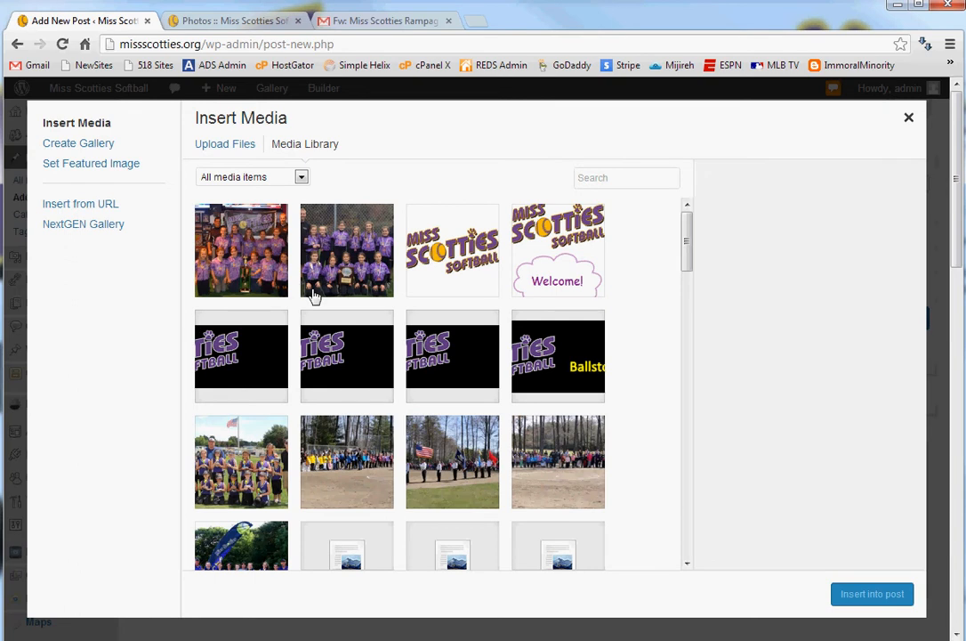
click(227, 153)
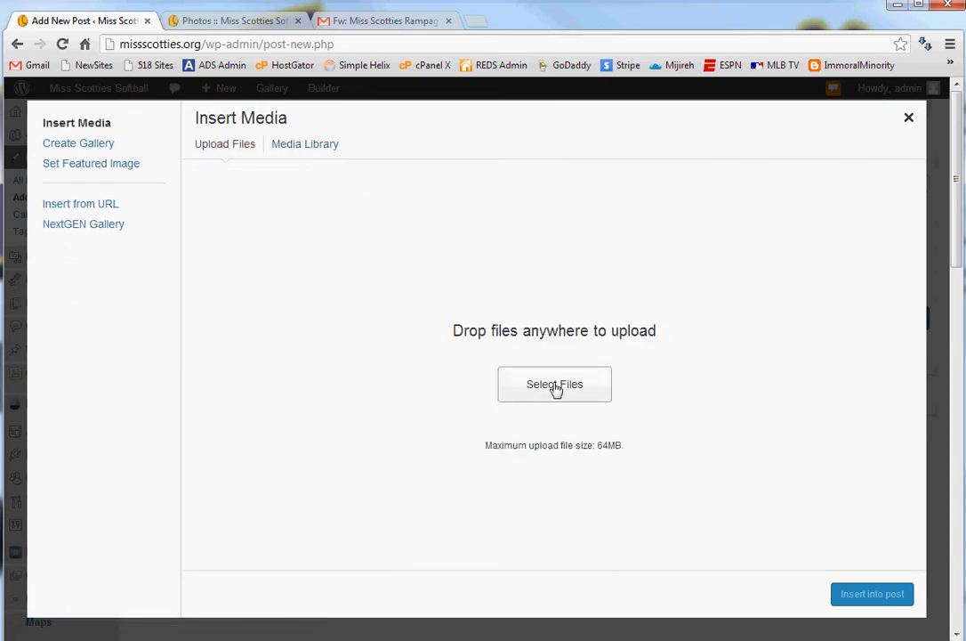
click(278, 151)
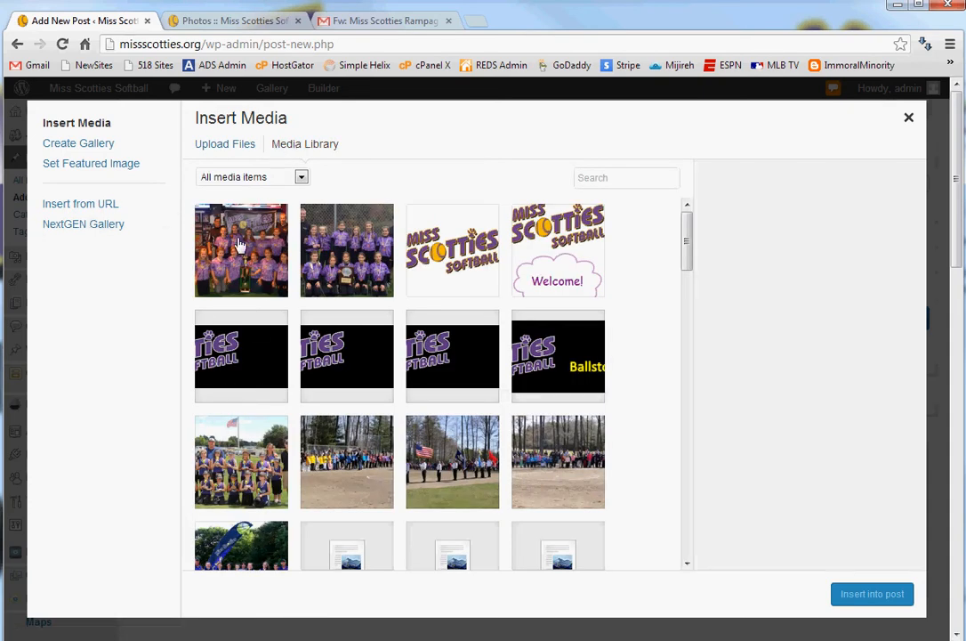
key(alt+Tab)
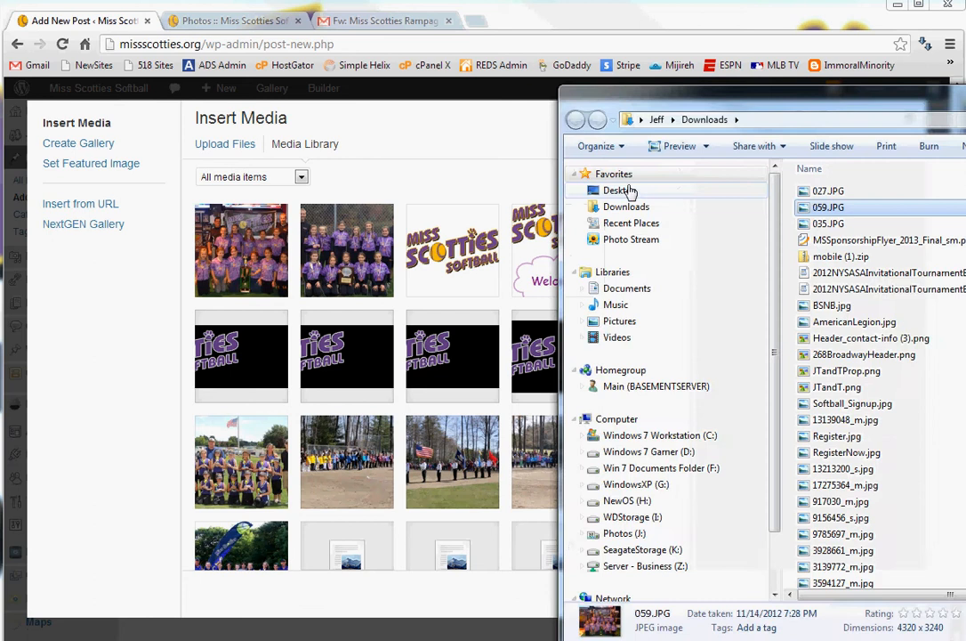
click(829, 192)
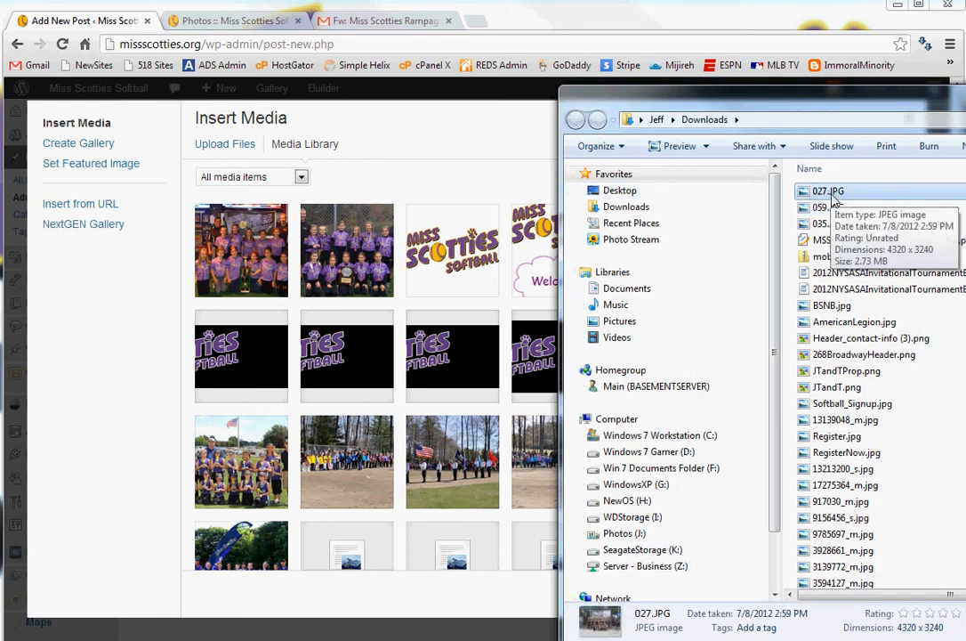
drag(830, 194, 300, 230)
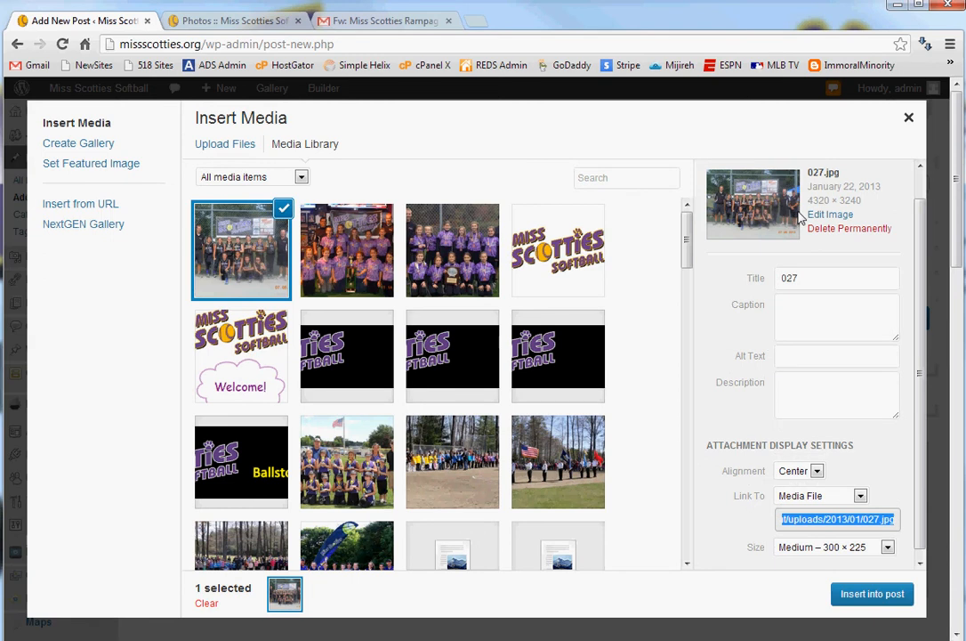
drag(863, 200, 807, 200)
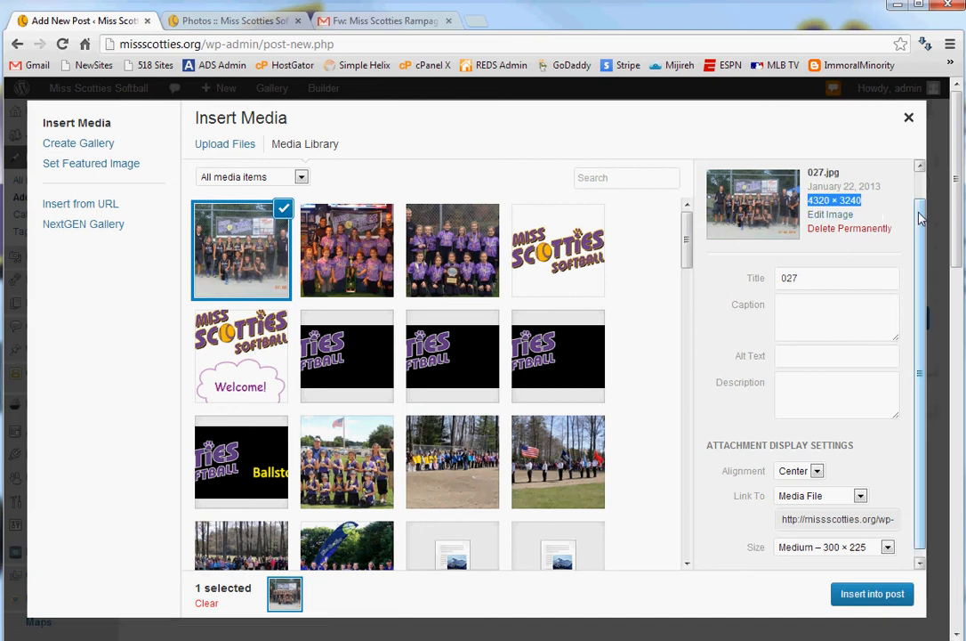
Step: Change the uploaded photo's title to "Rampage Hudson Falls Invitational"
drag(810, 277, 776, 280)
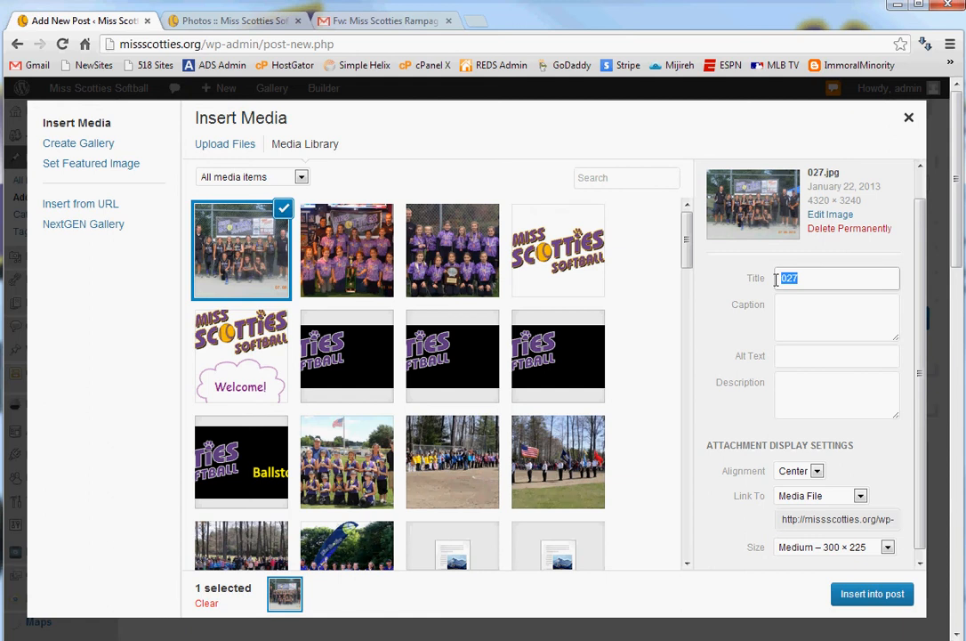
text(Ram)
click(392, 21)
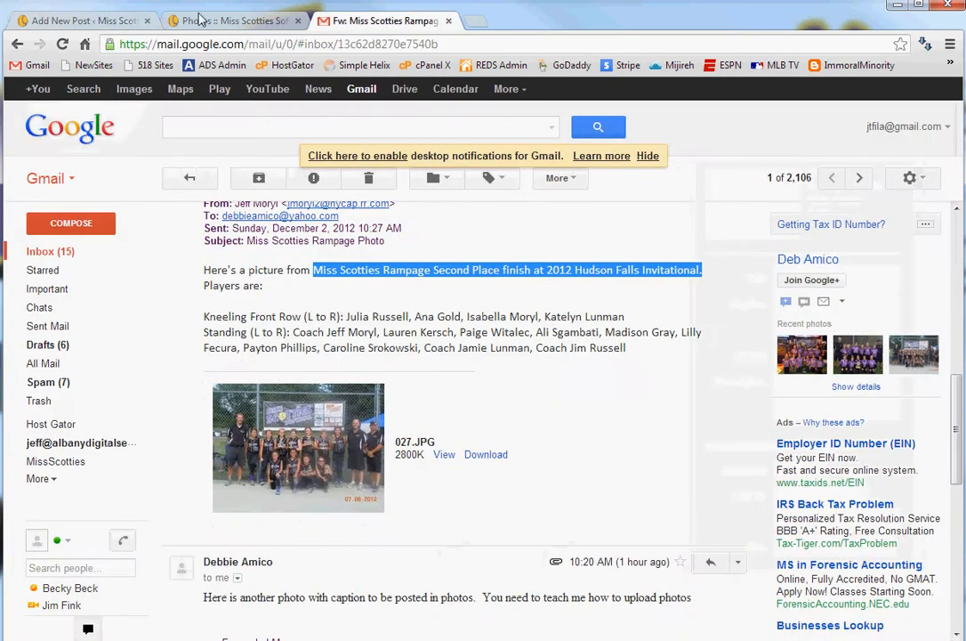
click(85, 22)
text(page Hu)
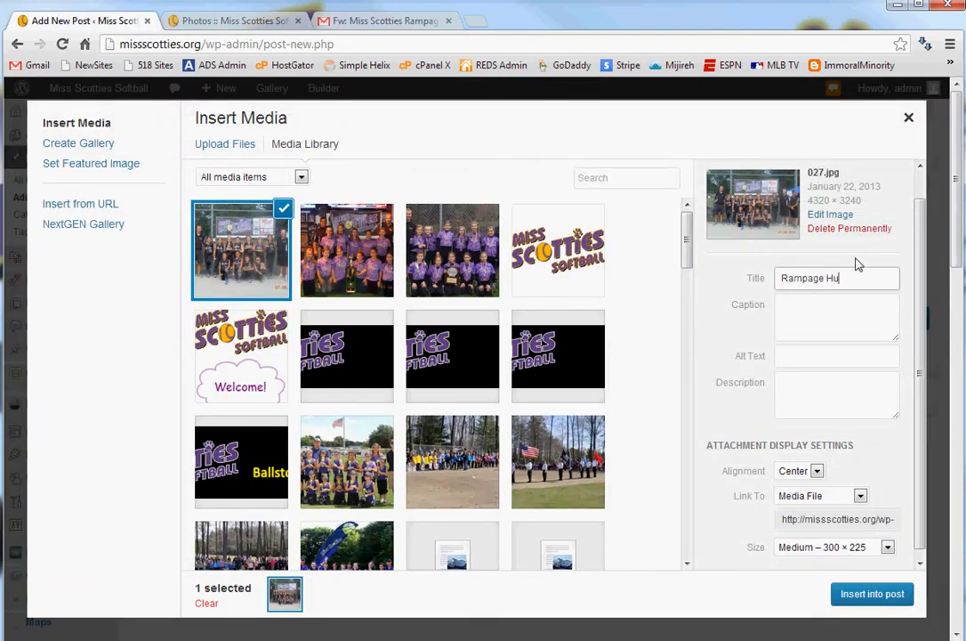
text(dson Falls In)
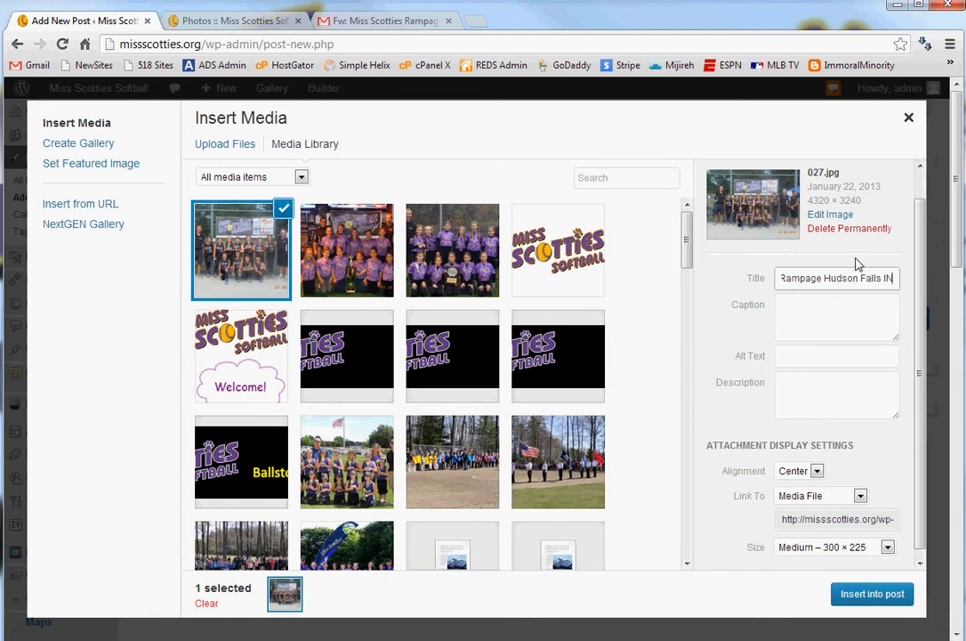
text(vitational)
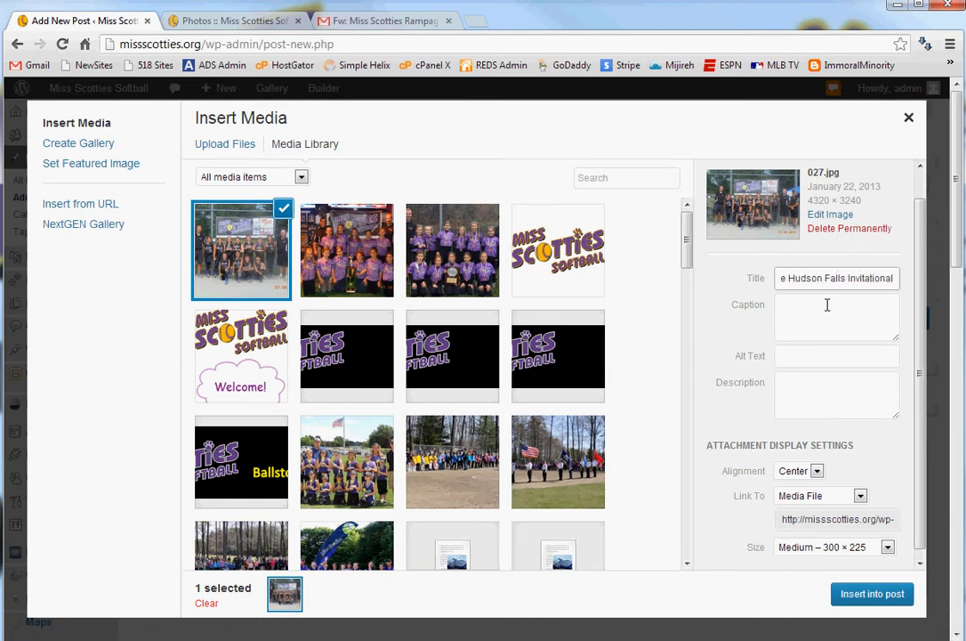
Step: Copy the kneeling and standing rows' player and coach list from the Gmail message into the uploaded photo's caption
key(ctrl+a)
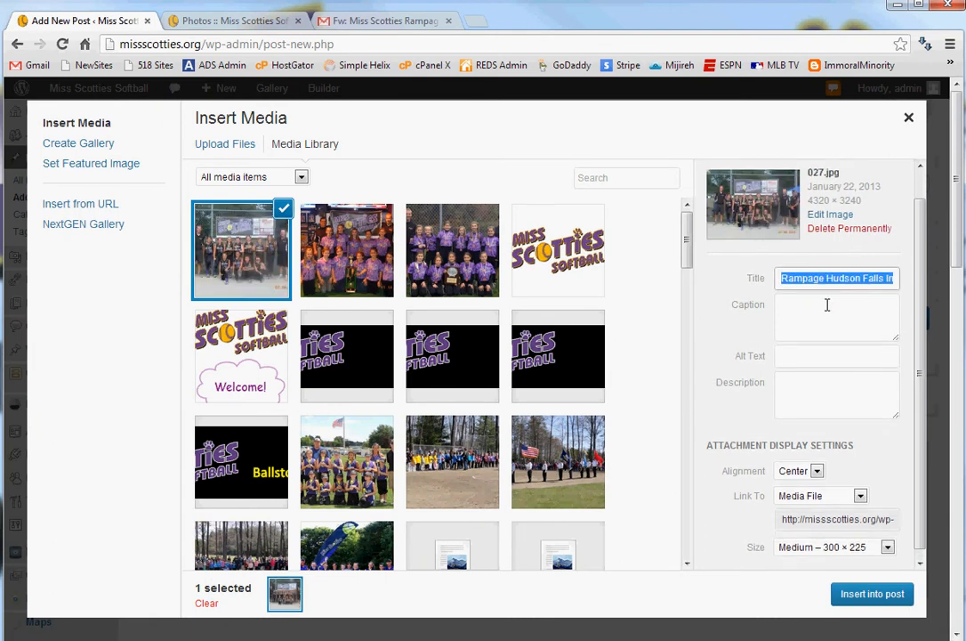
click(313, 22)
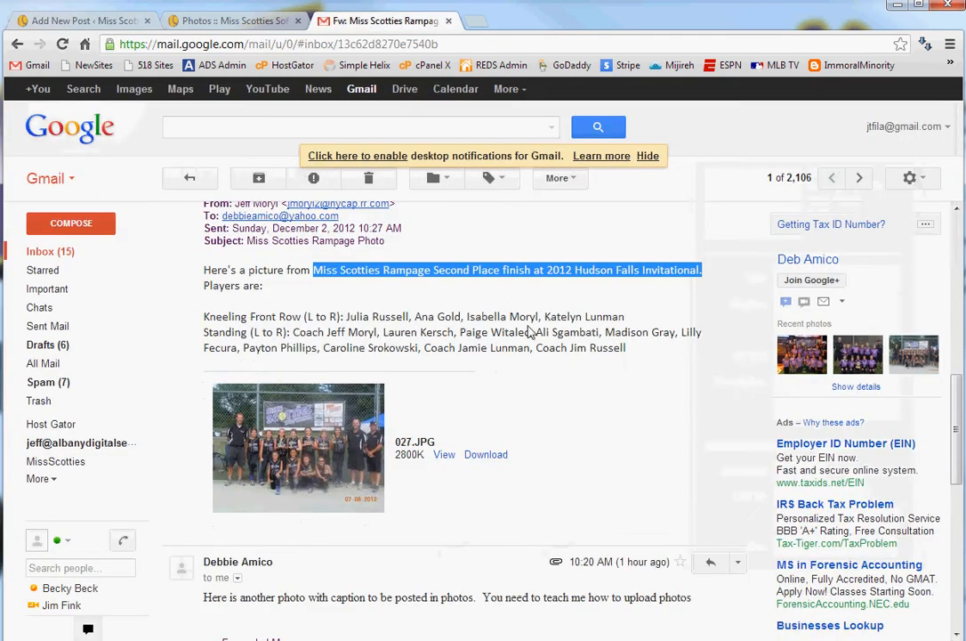
drag(631, 352, 186, 324)
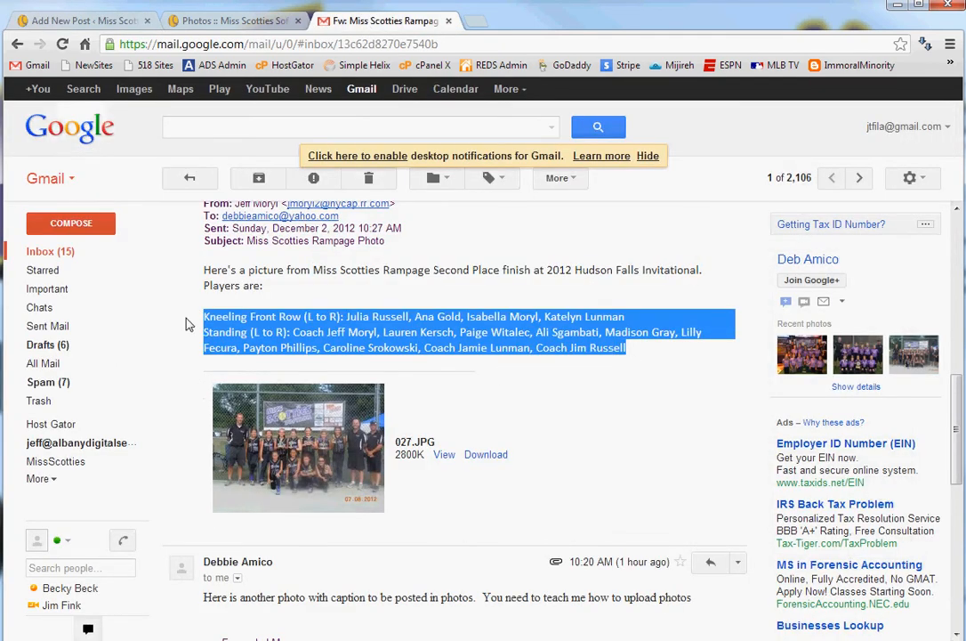
click(85, 21)
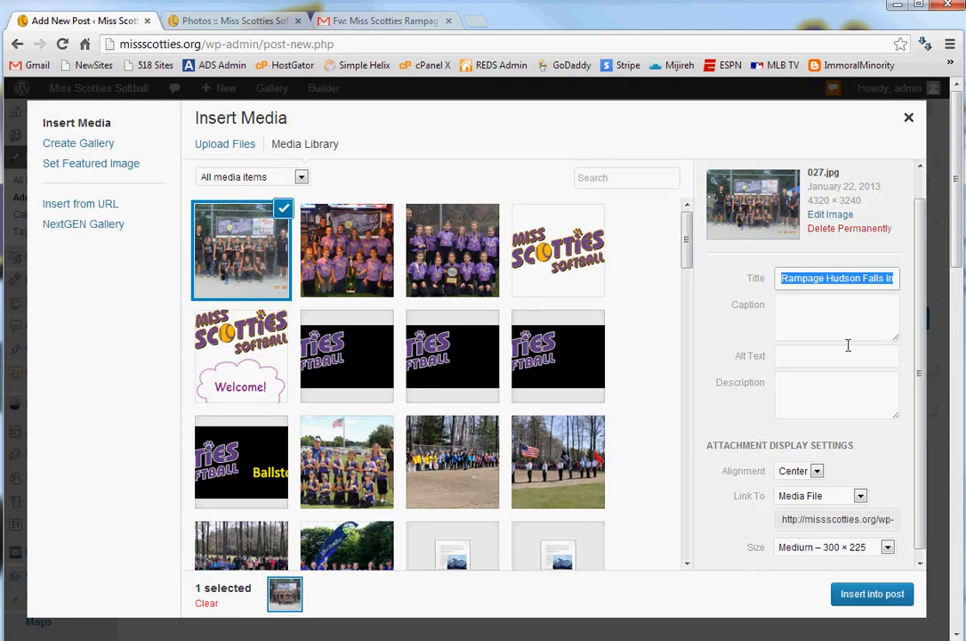
click(828, 315)
key(ctrl+v)
mouse_move(896, 339)
mouse_down()
mouse_move(934, 509)
mouse_move(914, 336)
mouse_up()
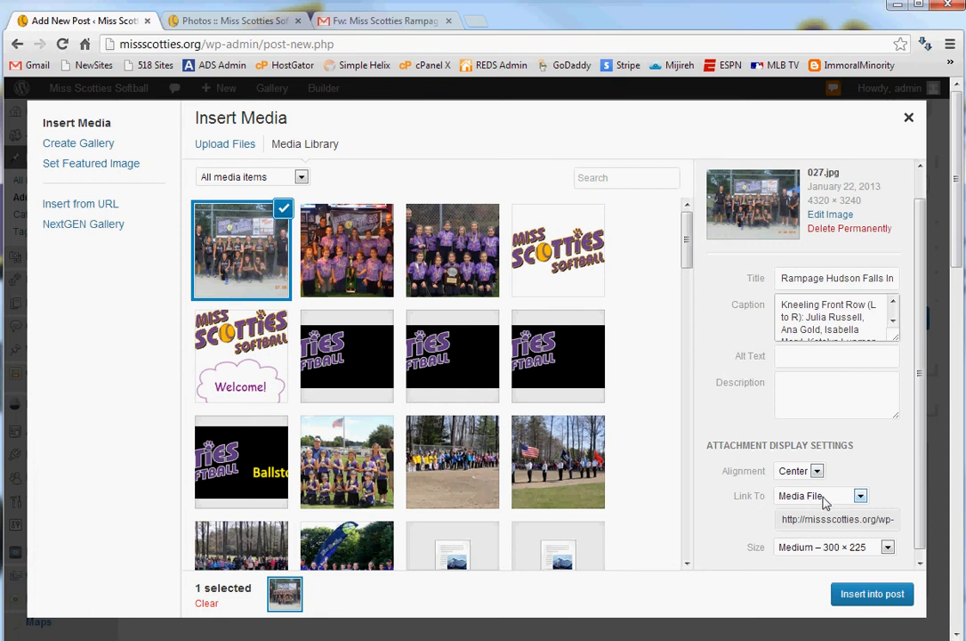
Step: Insert the captioned team photo into the post at the Medium – 300 × 225 size
click(886, 548)
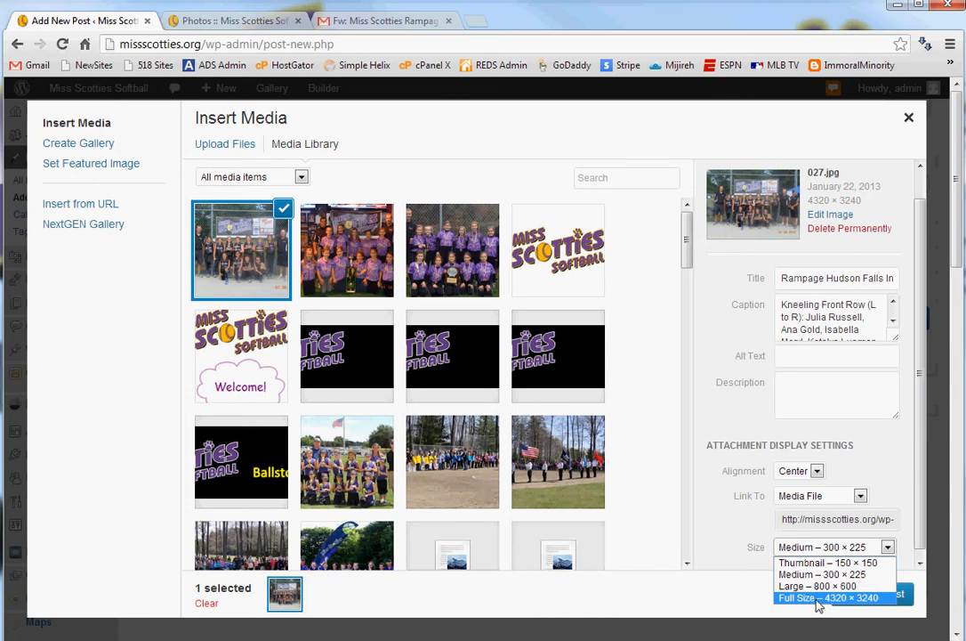
key(Up)
key(Up)
key(Return)
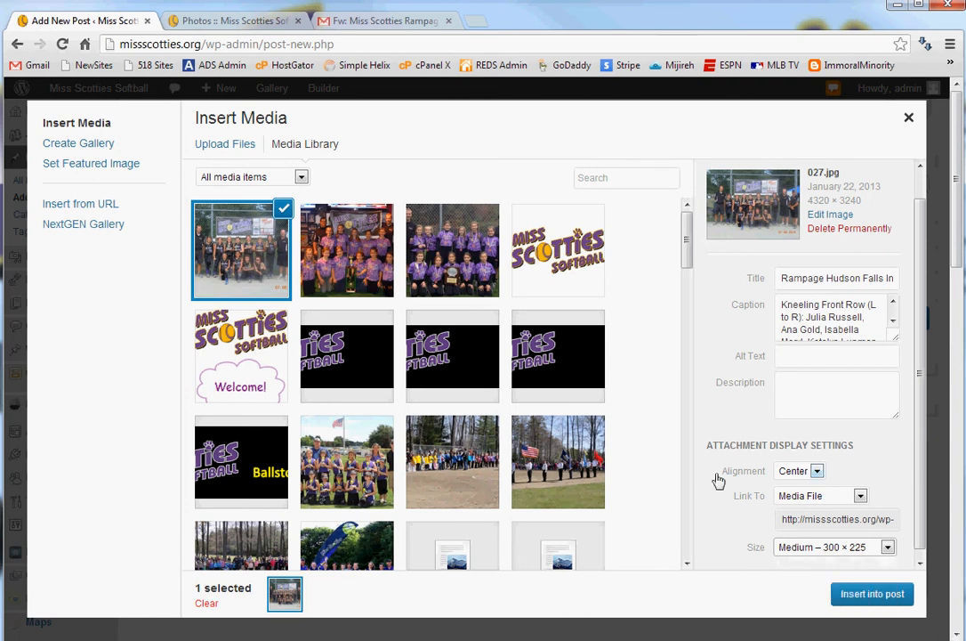
click(868, 597)
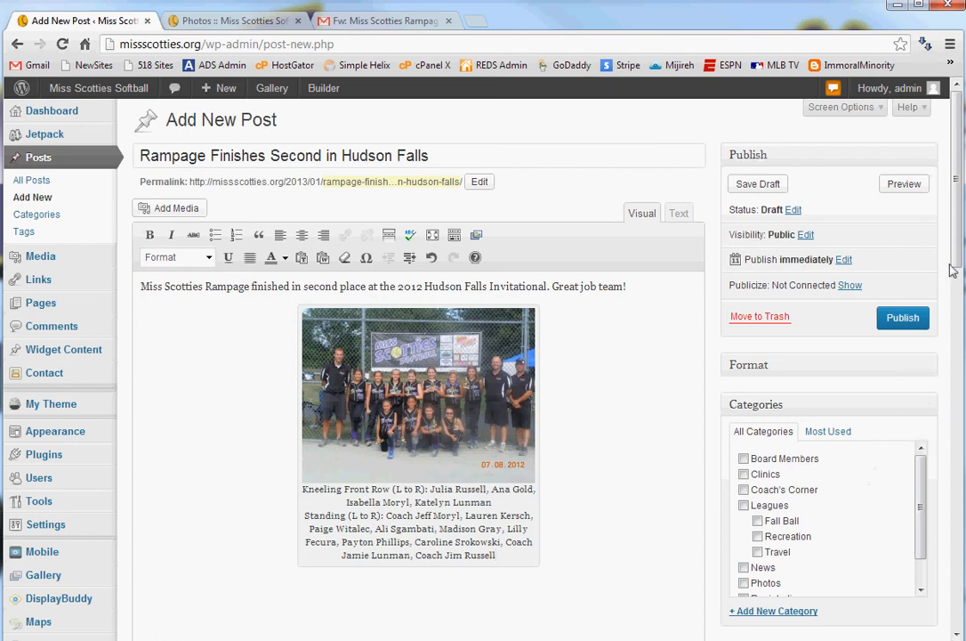
Step: Assign the post to the Photos category
scroll(854, 409, down, 2)
scroll(837, 400, up, 1)
click(743, 507)
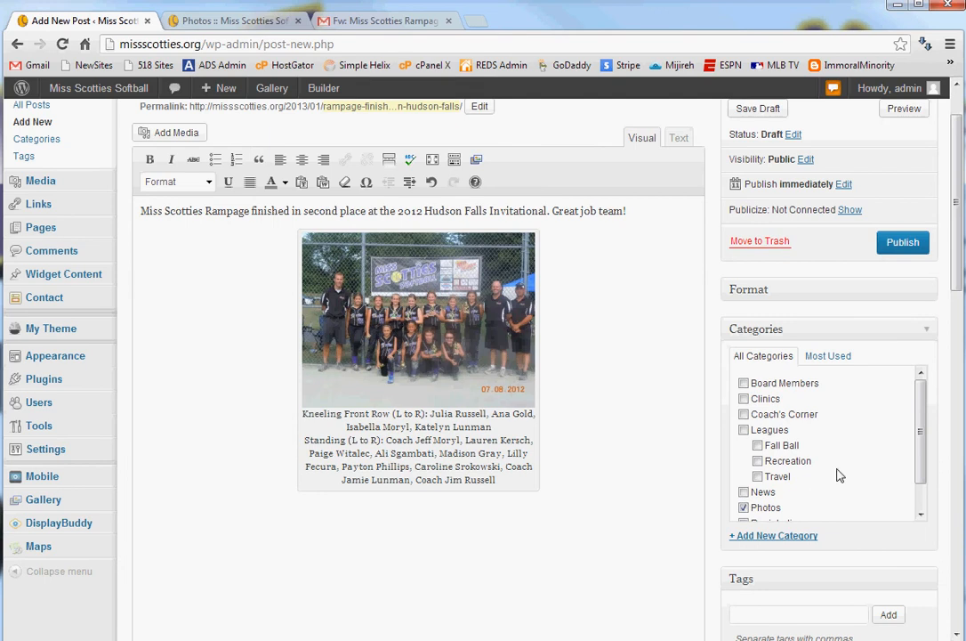
Step: Add the tags 2012, photos, hudson, tournament, fall and rampage to the post
scroll(805, 472, down, 2)
click(794, 463)
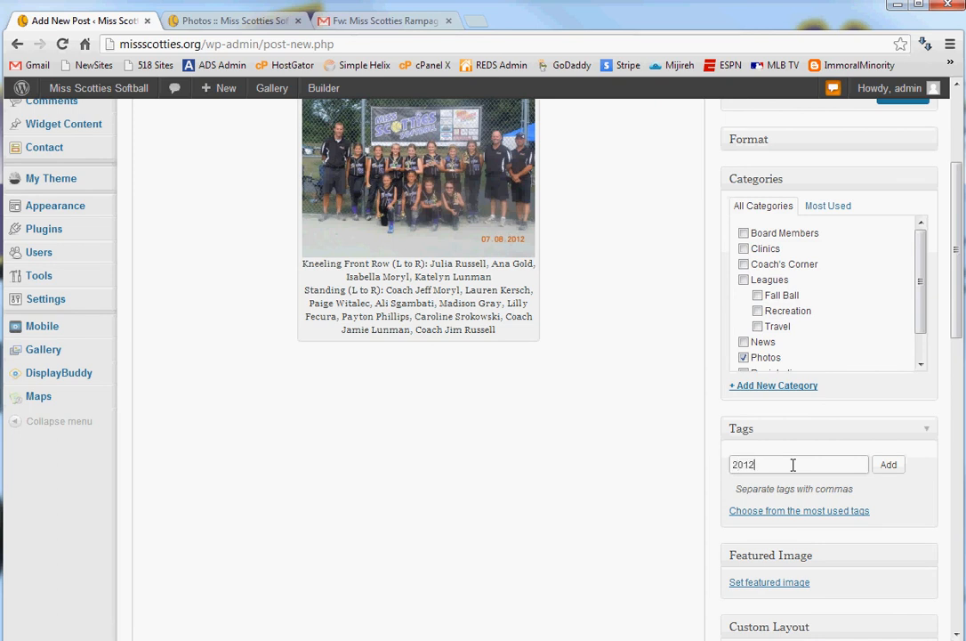
text(2012,photo)
text(s,hudston)
text(,tournament,fall)
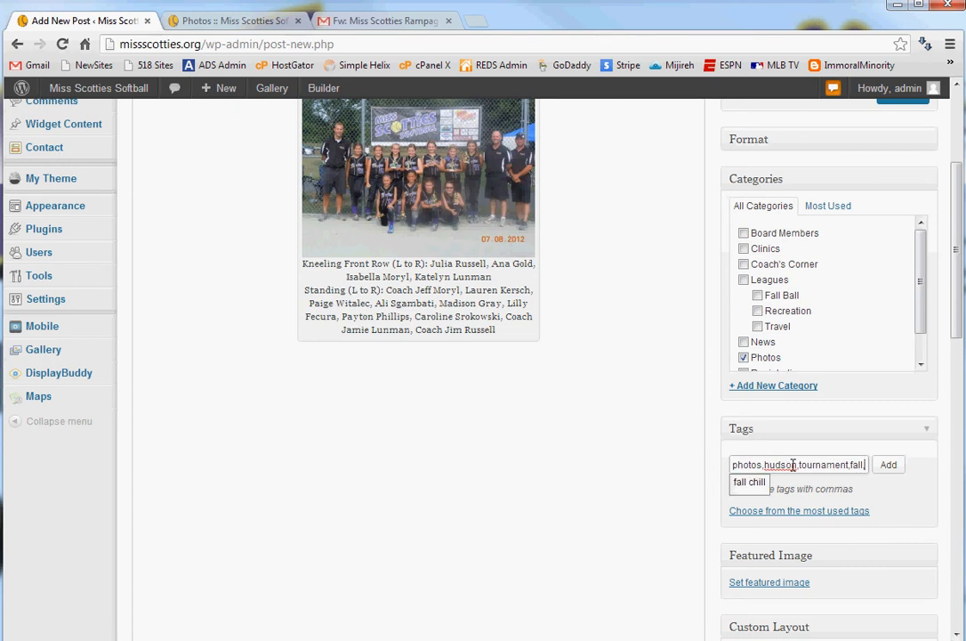
key(BackSpace)
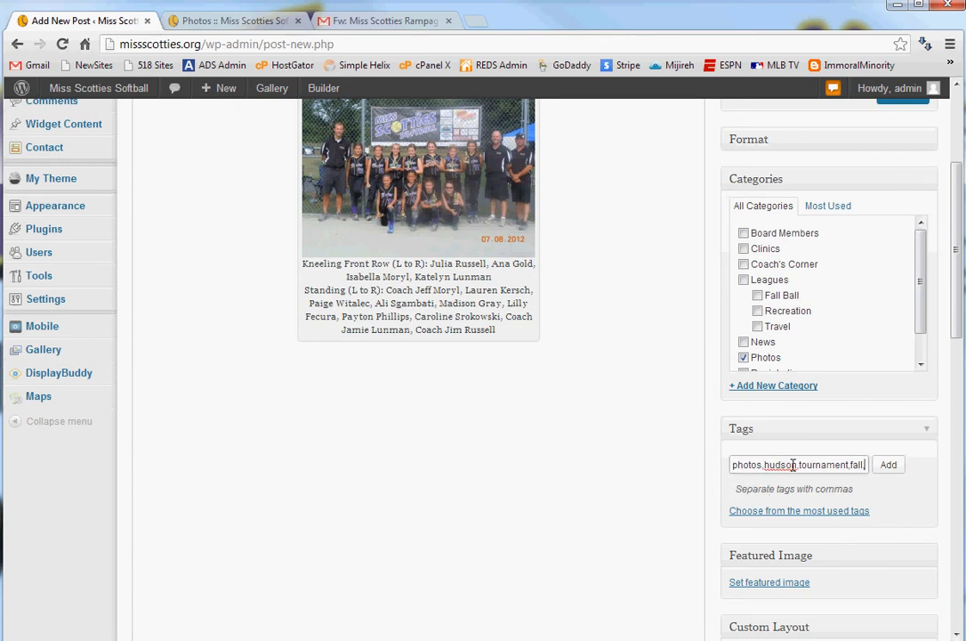
text(,rampage)
key(Return)
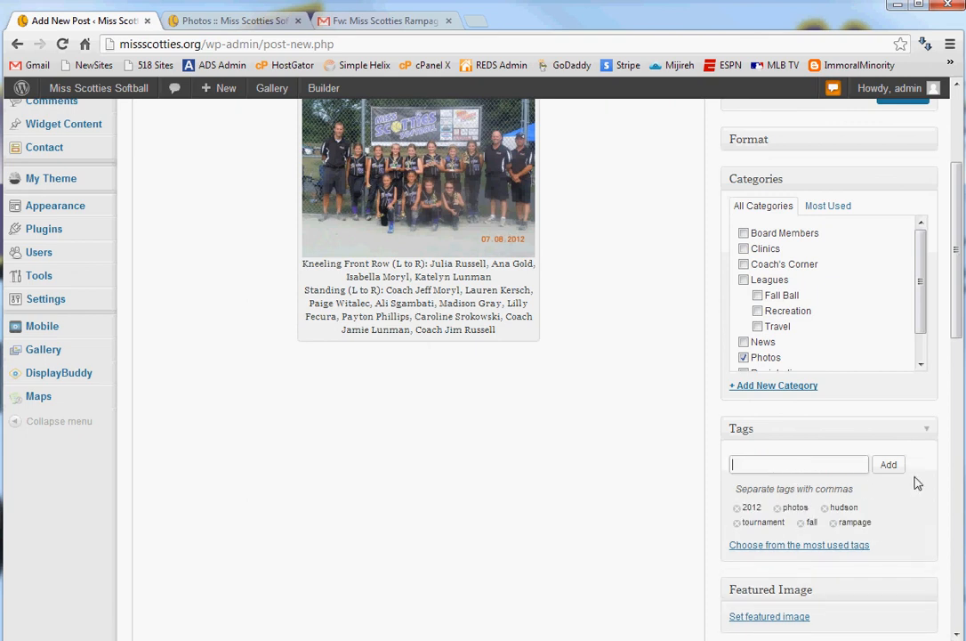
Step: Set the team photo 027.jpg from the media library as the post's featured image
drag(957, 322, 958, 411)
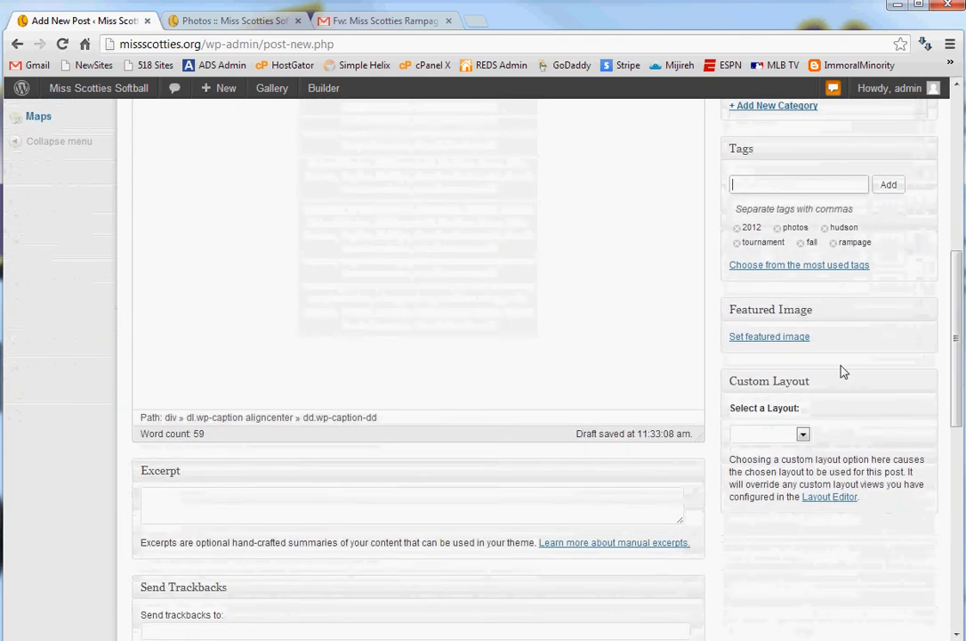
click(757, 338)
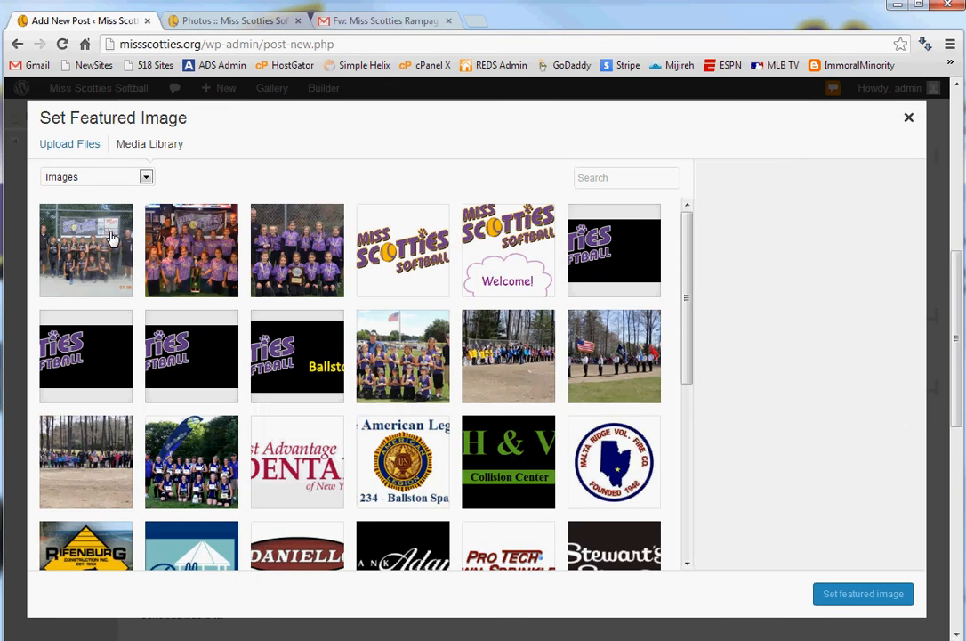
click(83, 210)
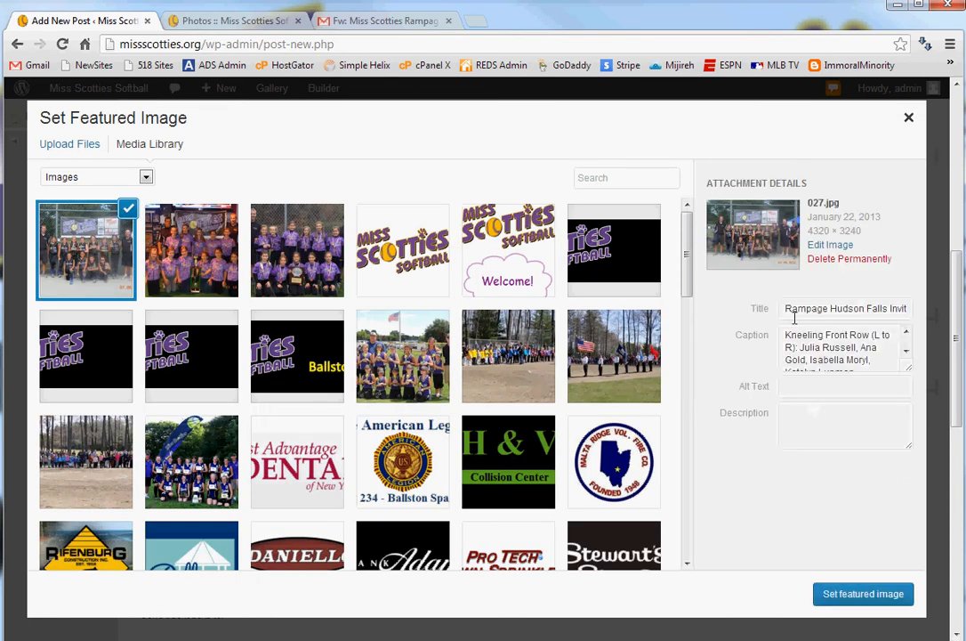
click(860, 594)
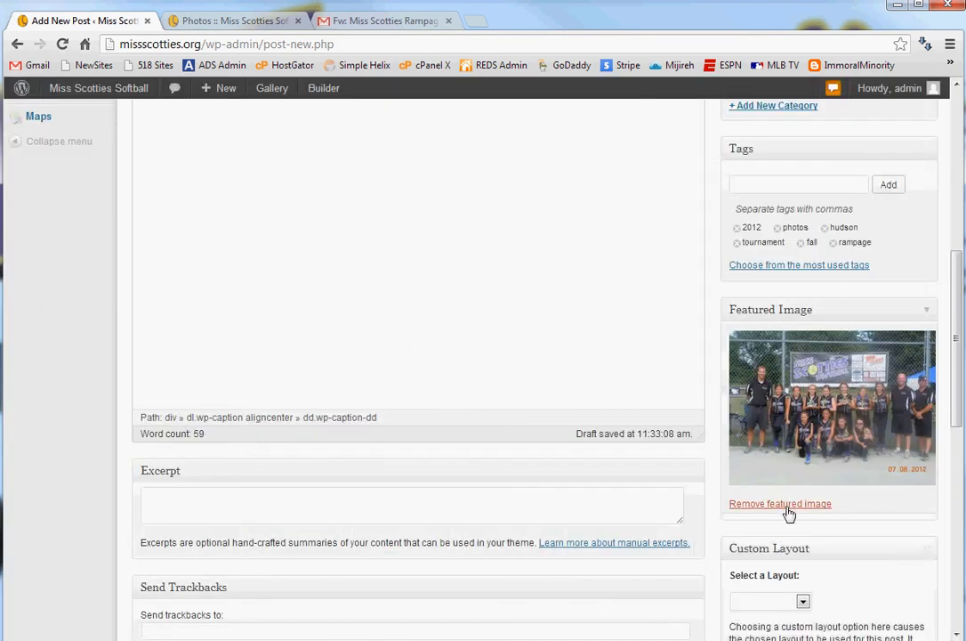
click(444, 502)
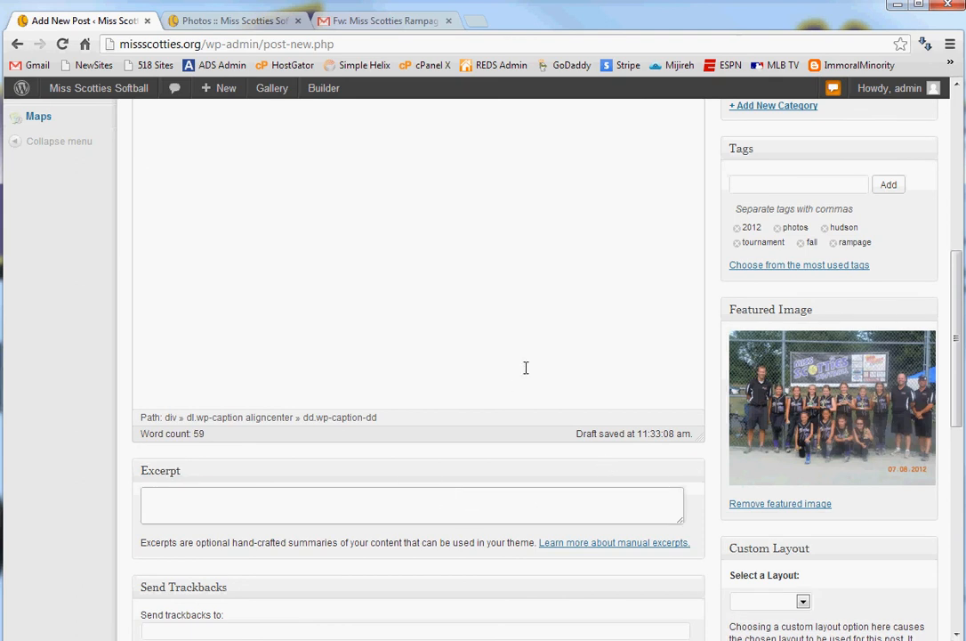
scroll(525, 388, up, 5)
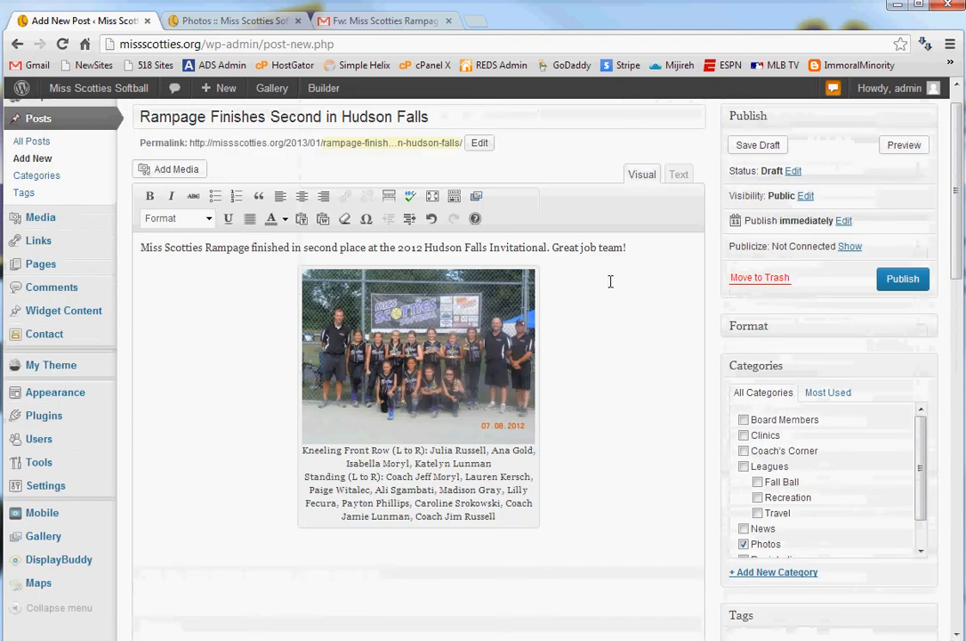
drag(647, 251, 47, 248)
click(244, 336)
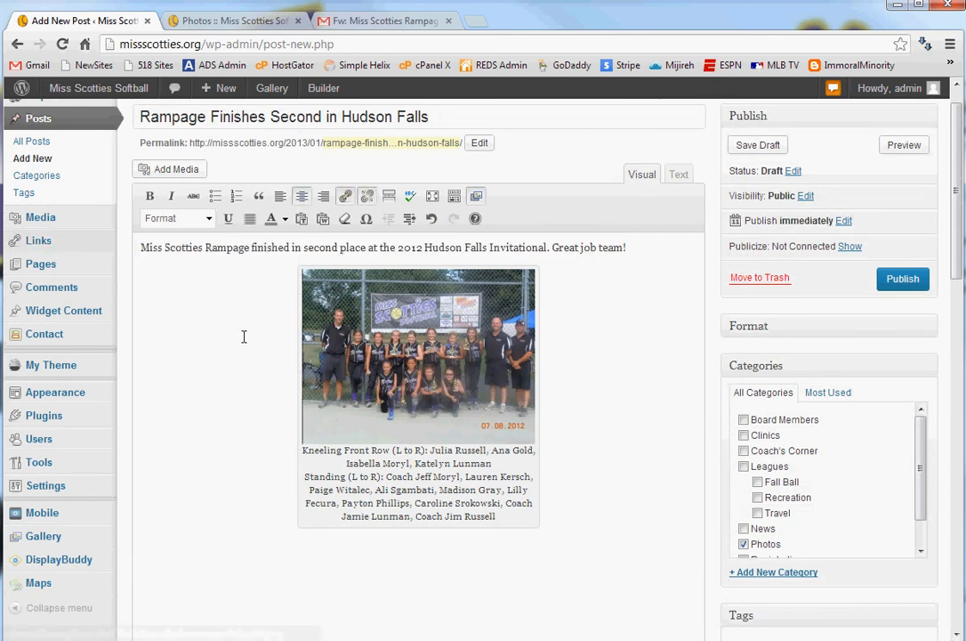
Step: Disable comments as well as trackbacks and pingbacks for the post in its Discussion settings
scroll(208, 404, down, 5)
scroll(208, 404, down, 3)
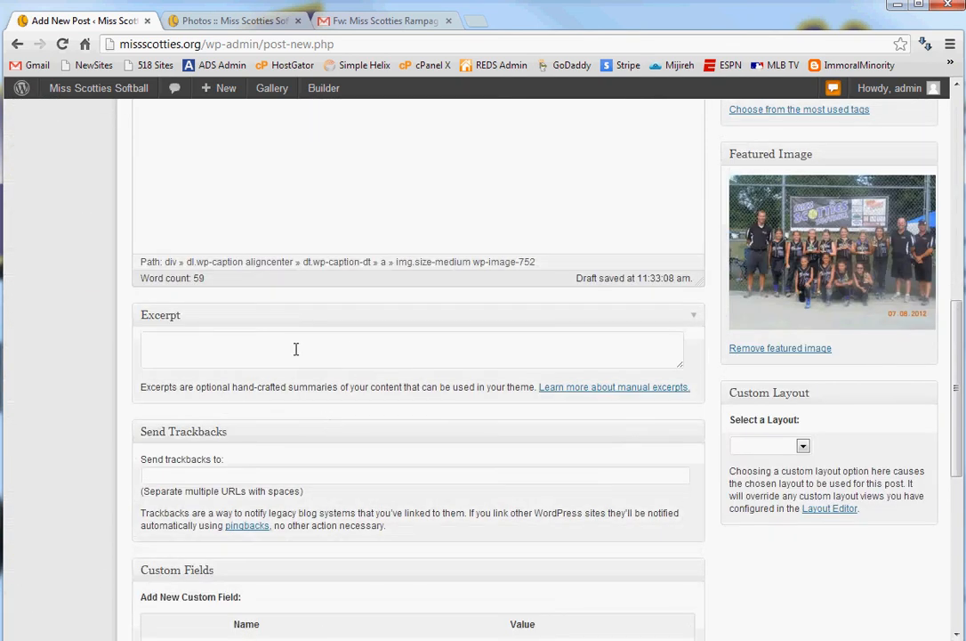
scroll(310, 355, down, 2)
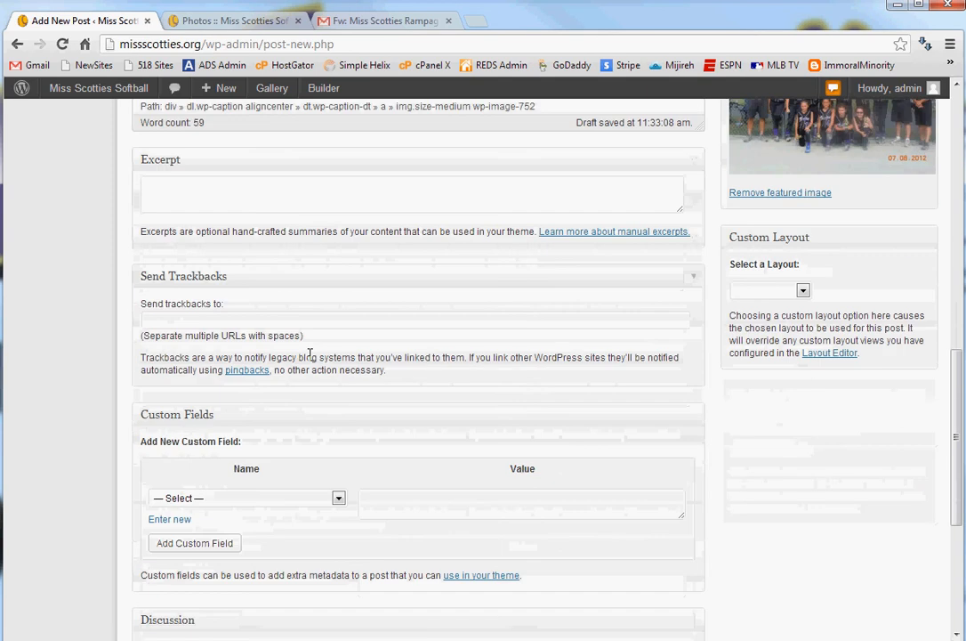
scroll(310, 356, down, 2)
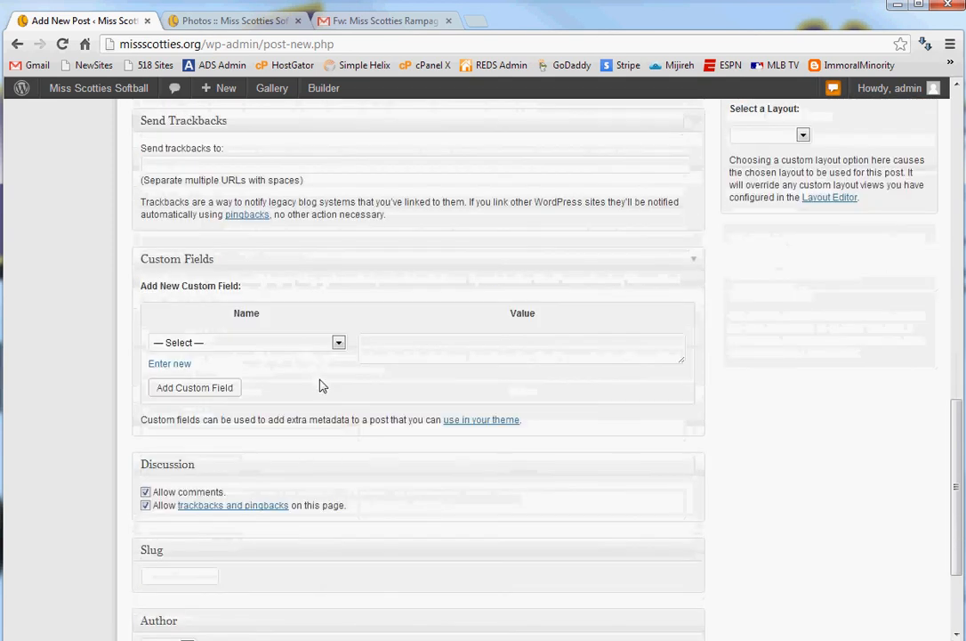
scroll(313, 378, down, 1)
click(145, 414)
click(146, 428)
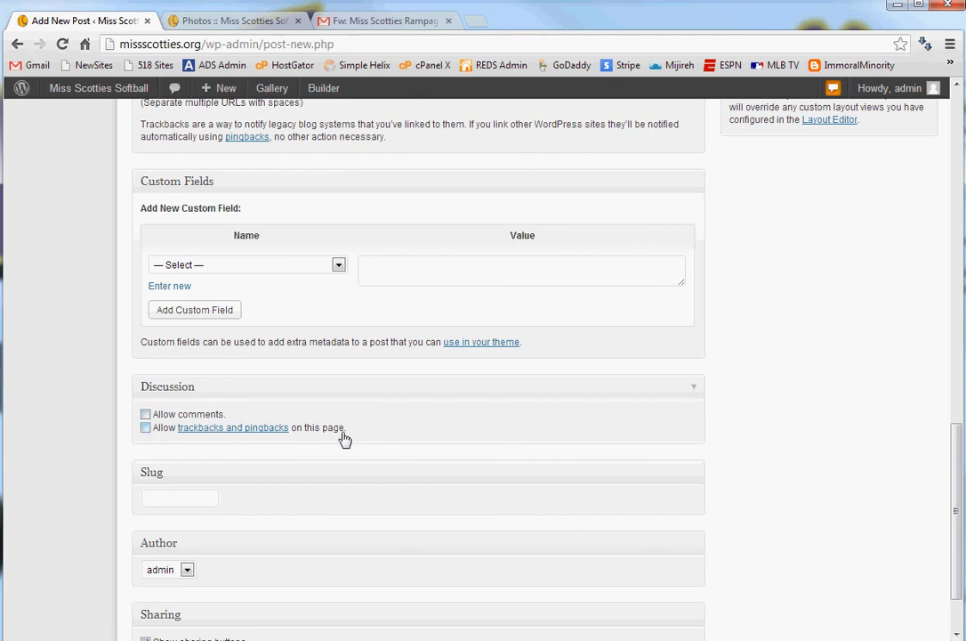
Step: Change the post's author from admin to the other contributor's account and publish the post
scroll(473, 443, down, 1)
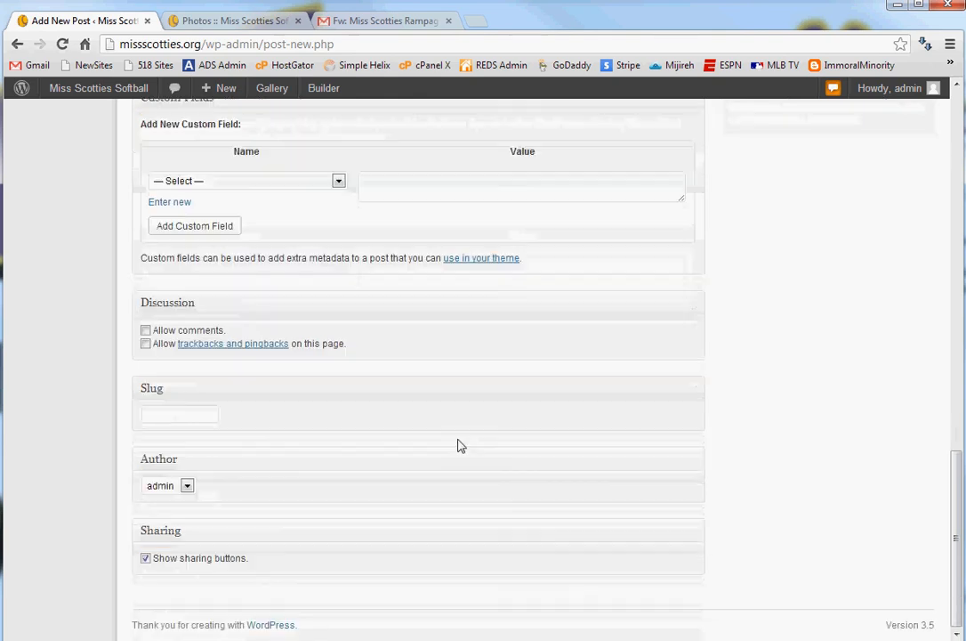
click(189, 486)
click(169, 514)
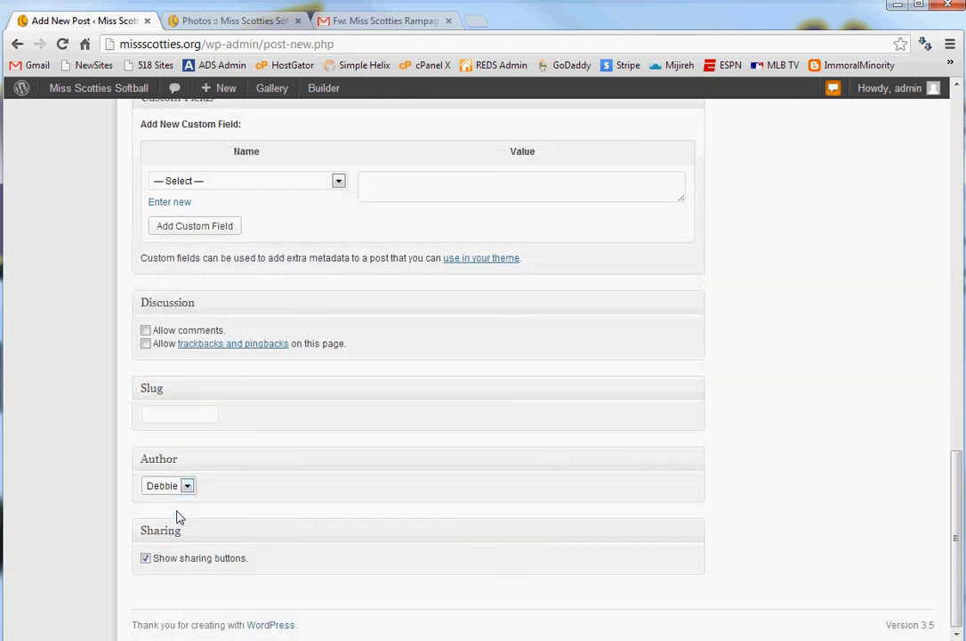
scroll(833, 487, up, 10)
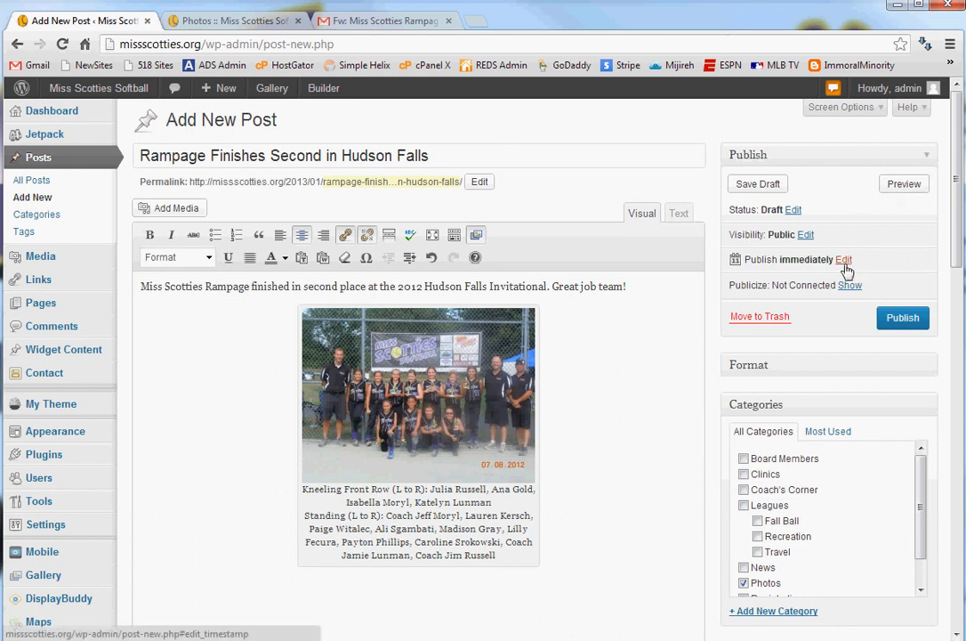
click(897, 317)
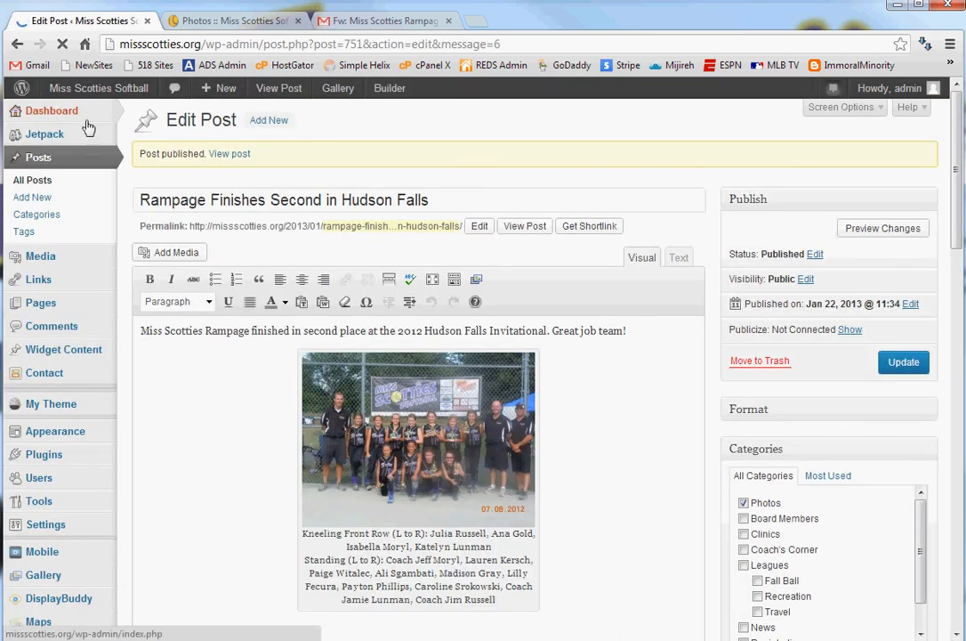
Step: Open the published Rampage post from the site's home page and view its team photo enlarged
click(76, 113)
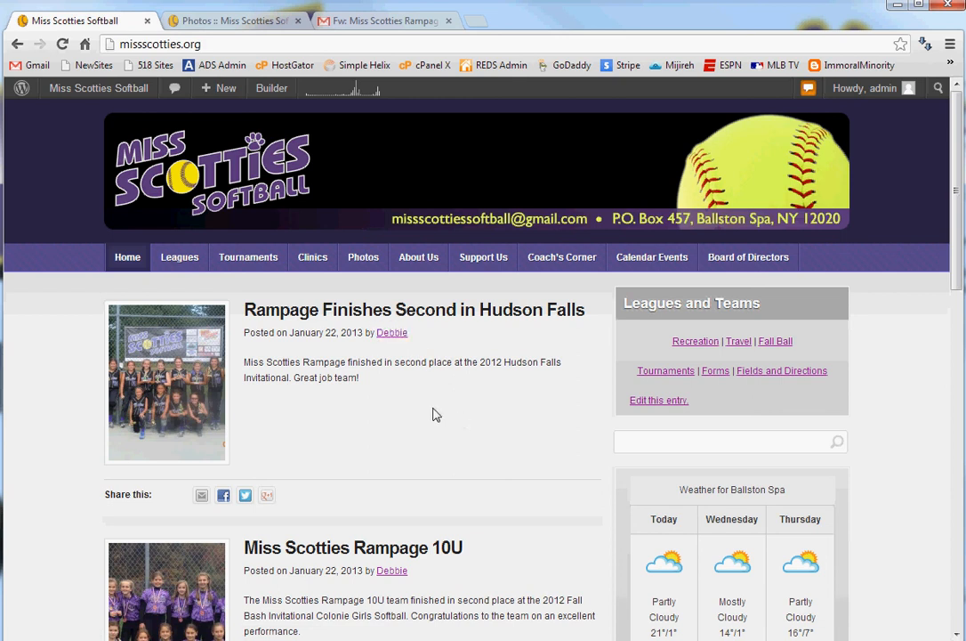
click(392, 318)
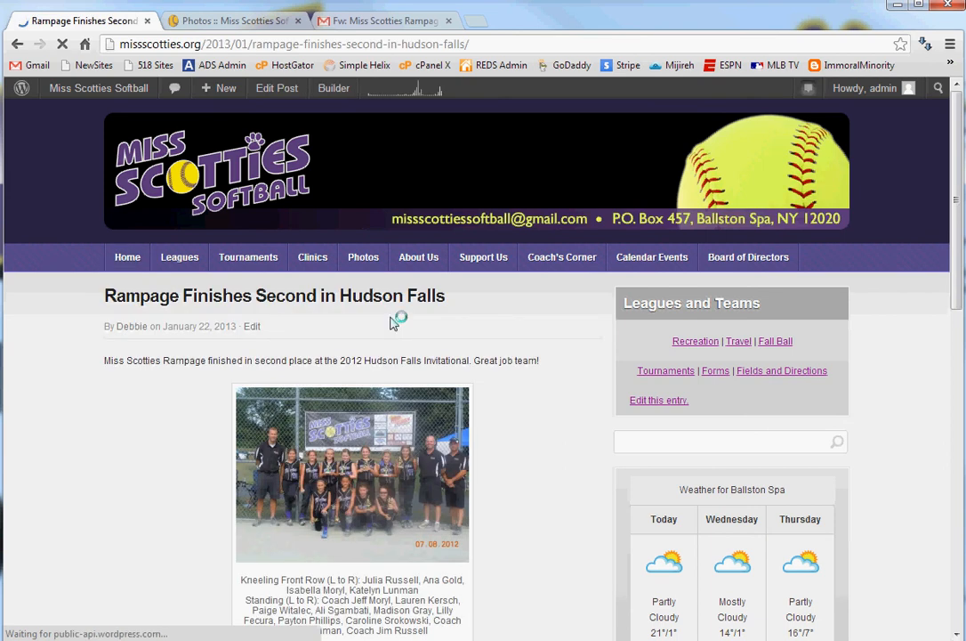
scroll(534, 409, down, 1)
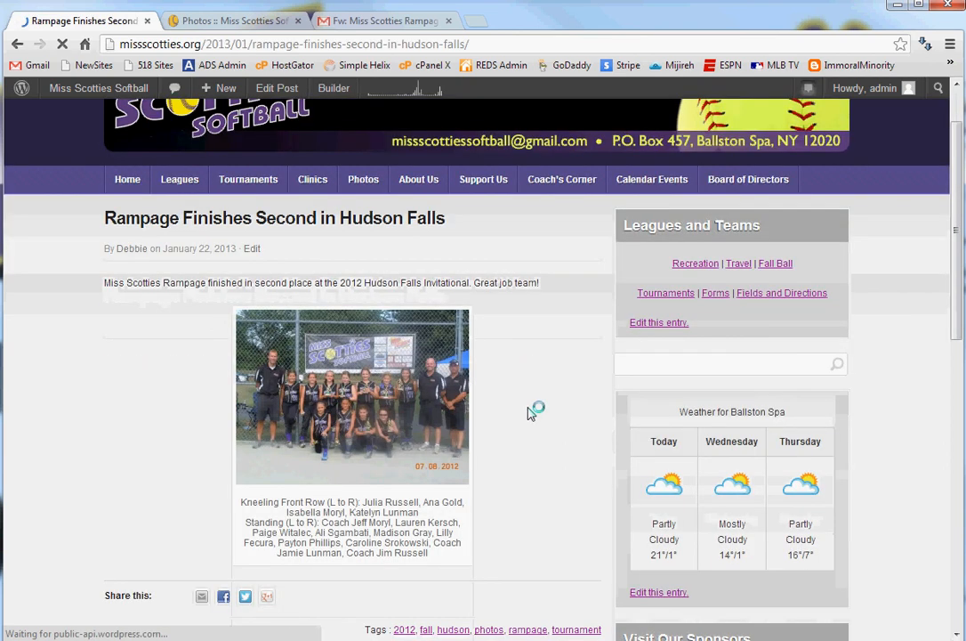
click(347, 384)
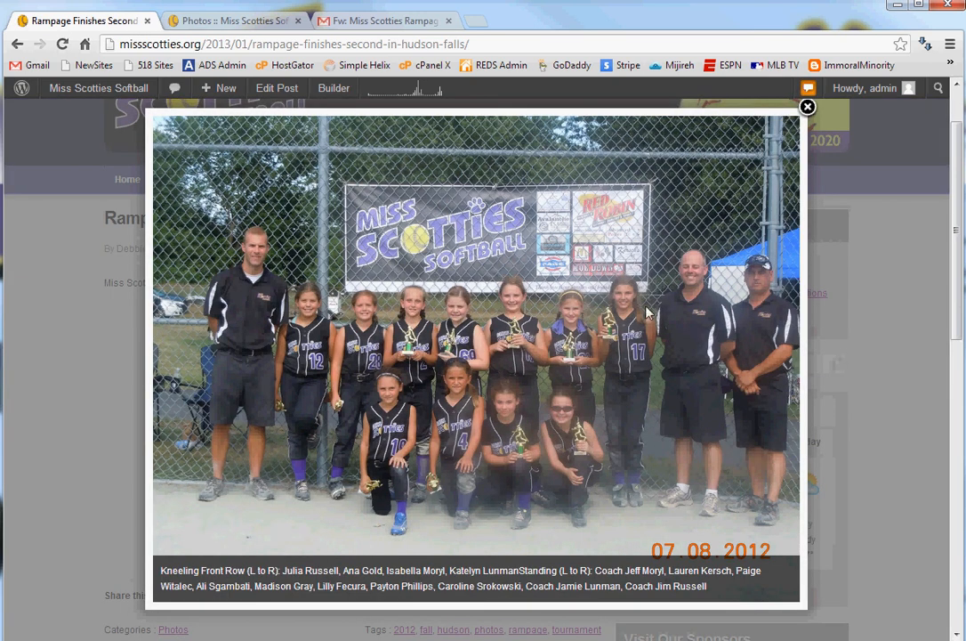
click(807, 107)
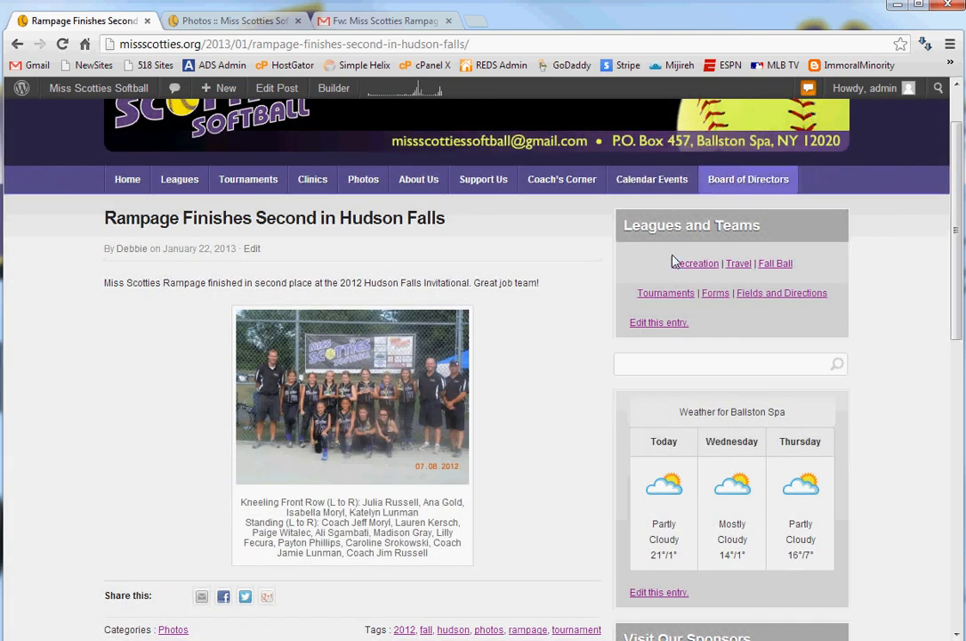
Step: Check the site's Photos category page for the new post and return to the home page
scroll(561, 407, up, 1)
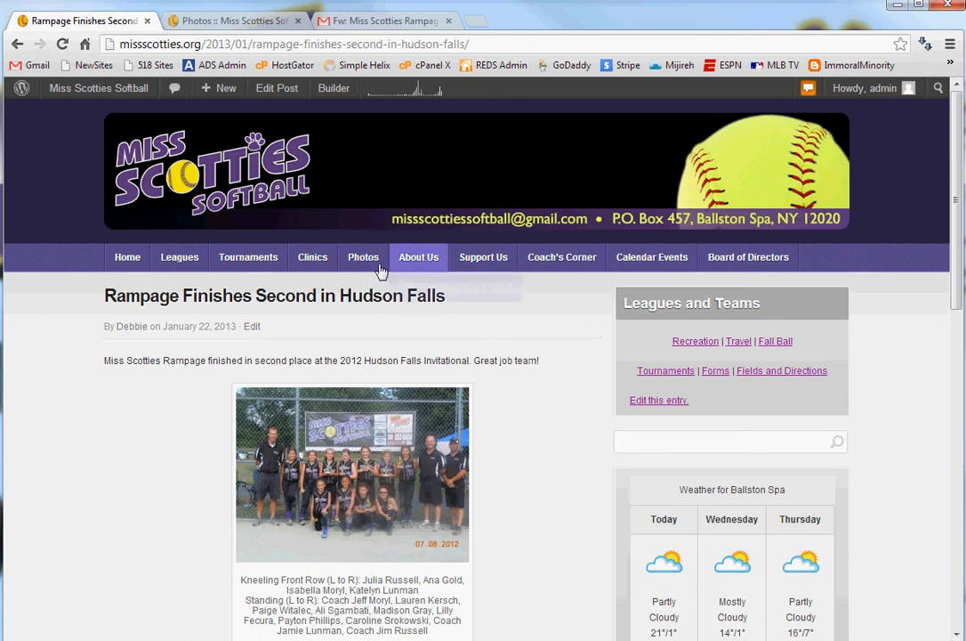
click(346, 260)
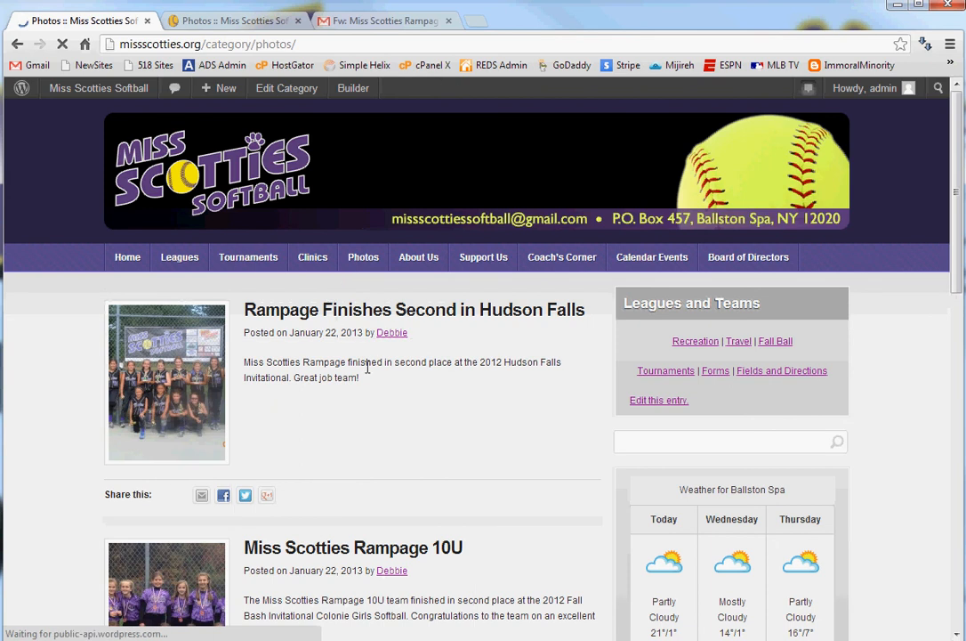
scroll(384, 373, down, 3)
scroll(381, 375, up, 3)
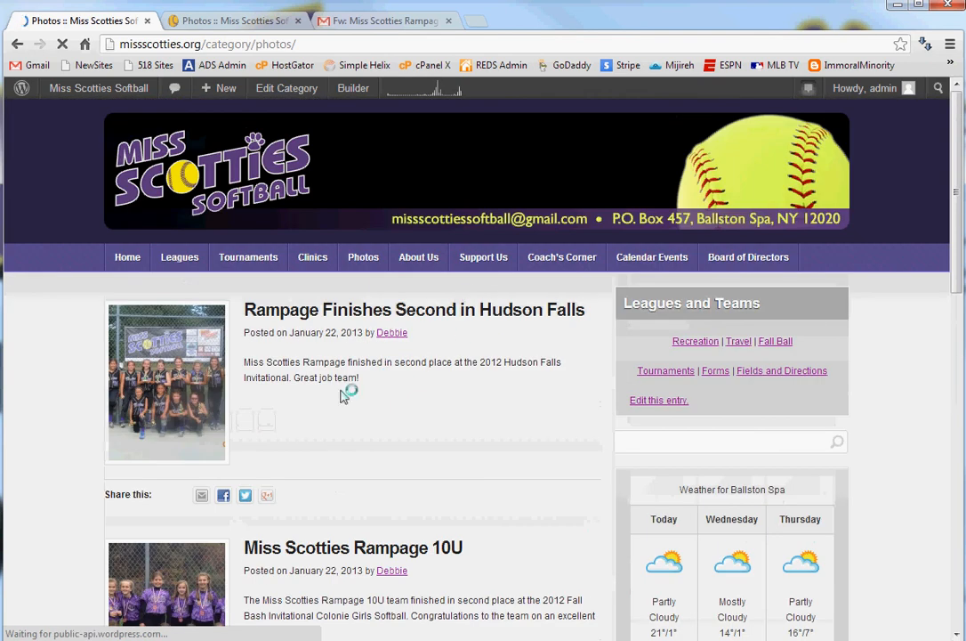
click(129, 265)
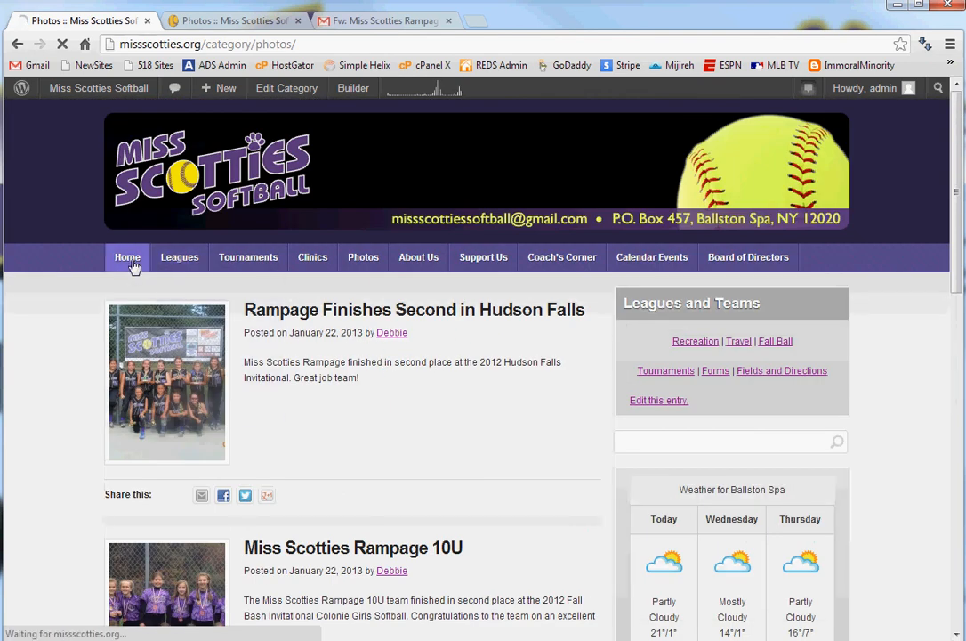